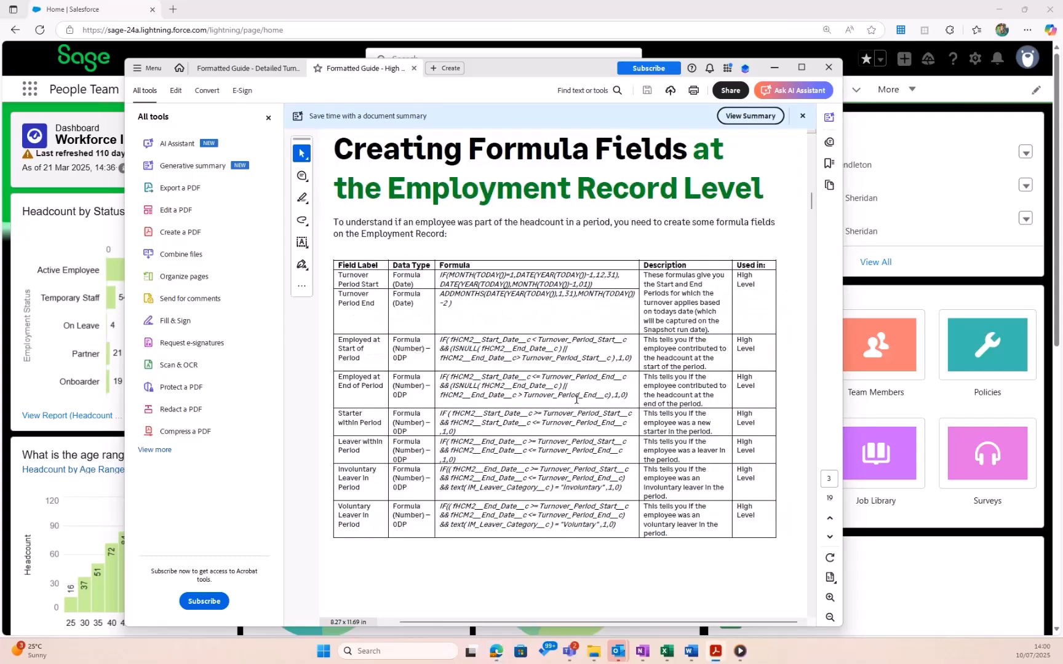
- Move the PDF guide off the Salesforce window and open the Object Manager in Salesforce Setup
{"action": "left_click_drag", "start_coordinate": [522, 77], "coordinate": [0, 237]}
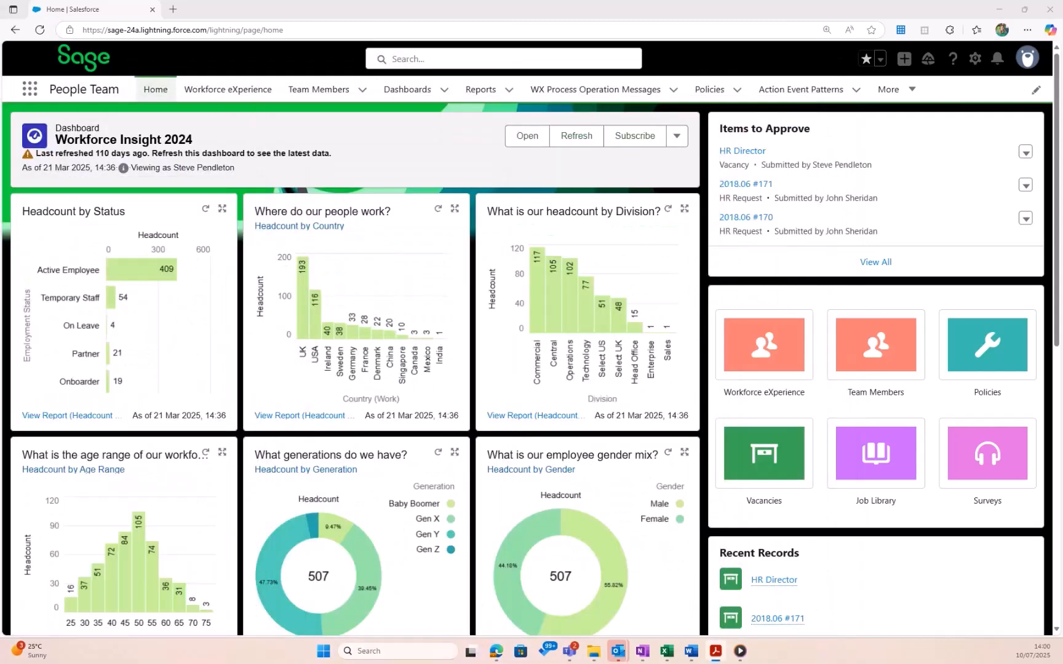
{"action": "left_click", "coordinate": [975, 58]}
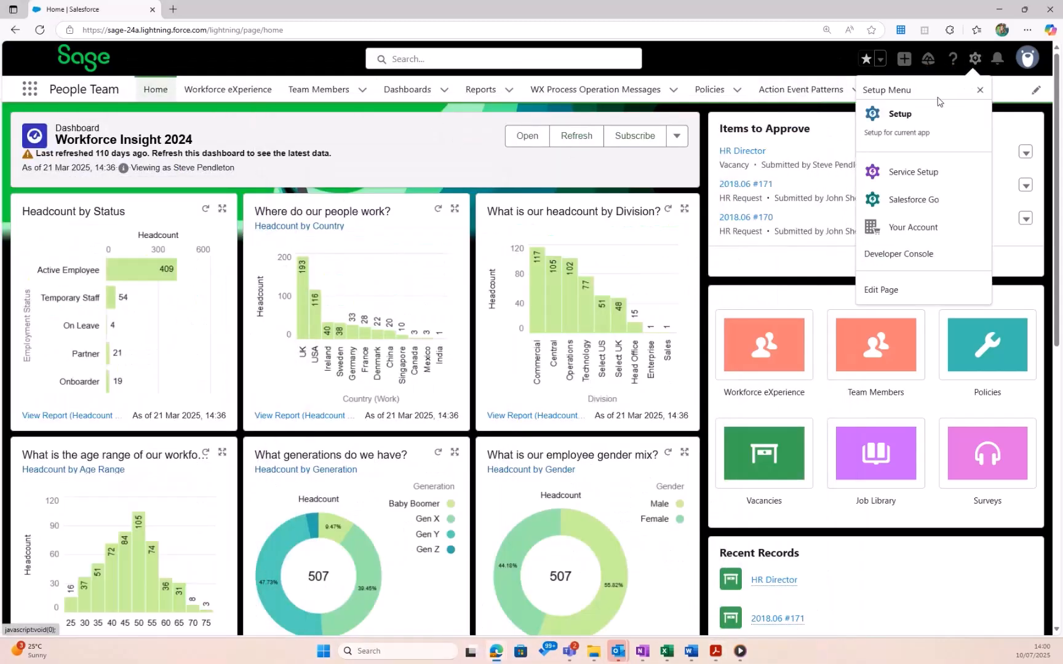
{"action": "left_click", "coordinate": [917, 130]}
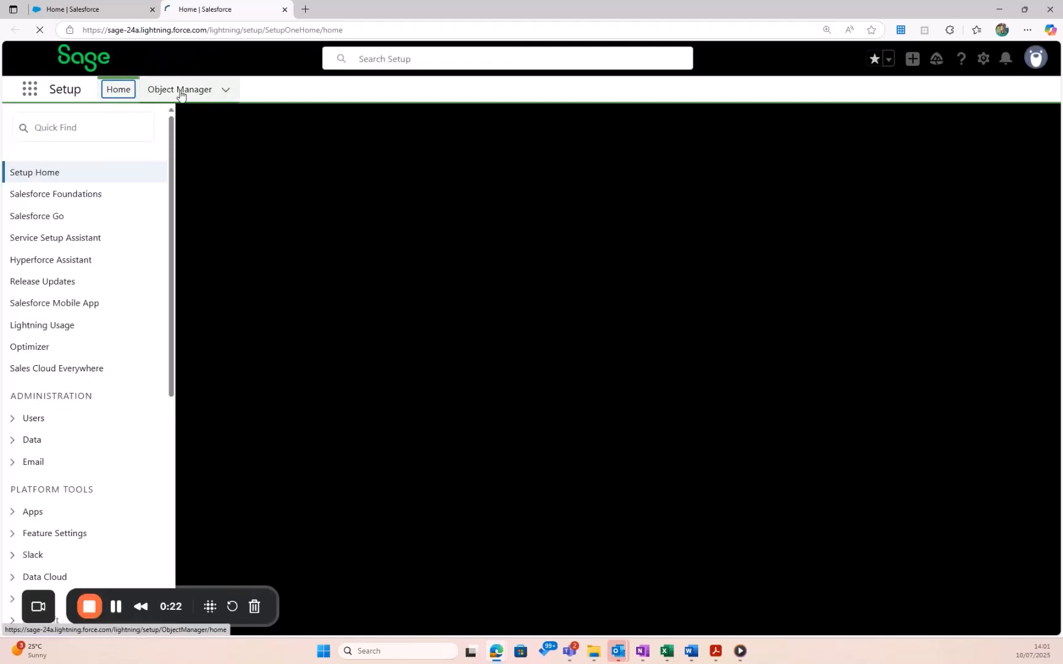
{"action": "left_click", "coordinate": [180, 92]}
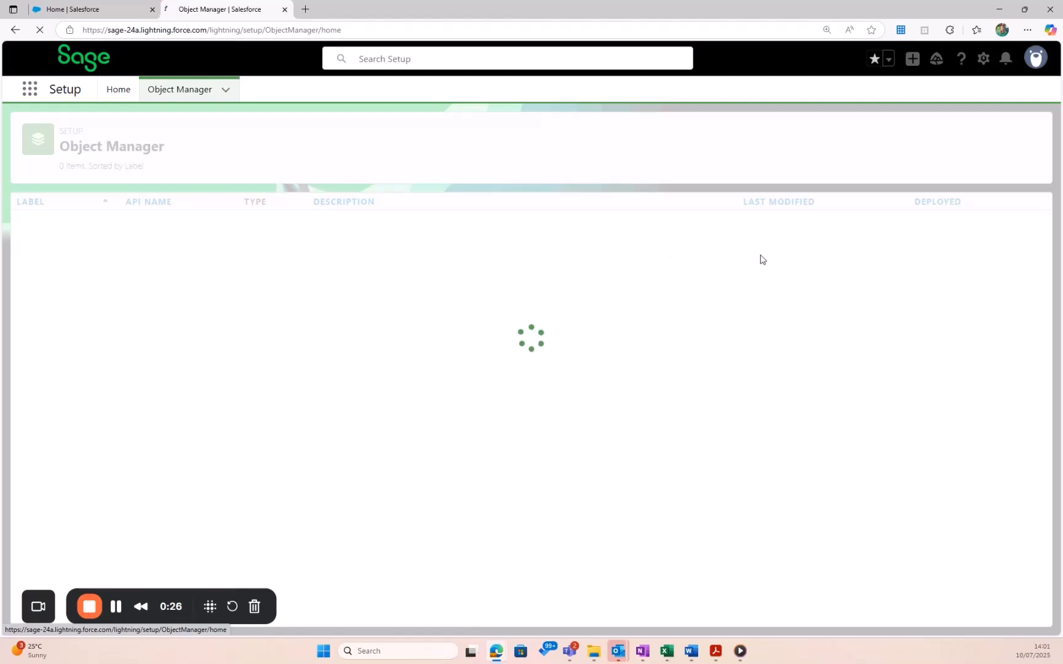
- Find the Employment Record object by searching for "employ" and open its Fields & Relationships
{"action": "left_click", "coordinate": [814, 134]}
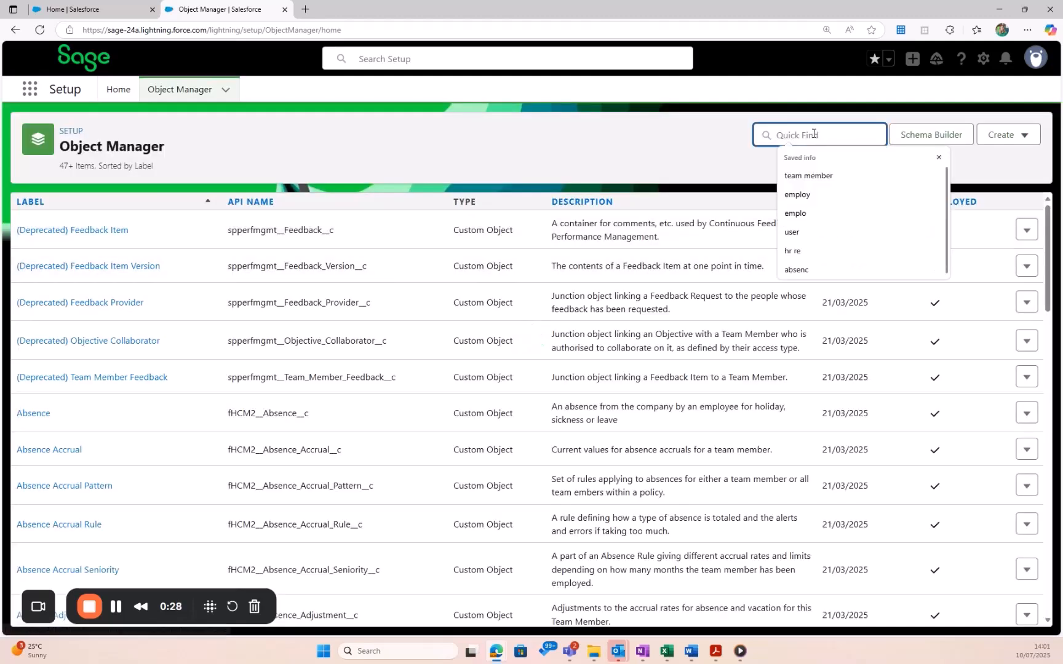
{"action": "type", "text": "employ"}
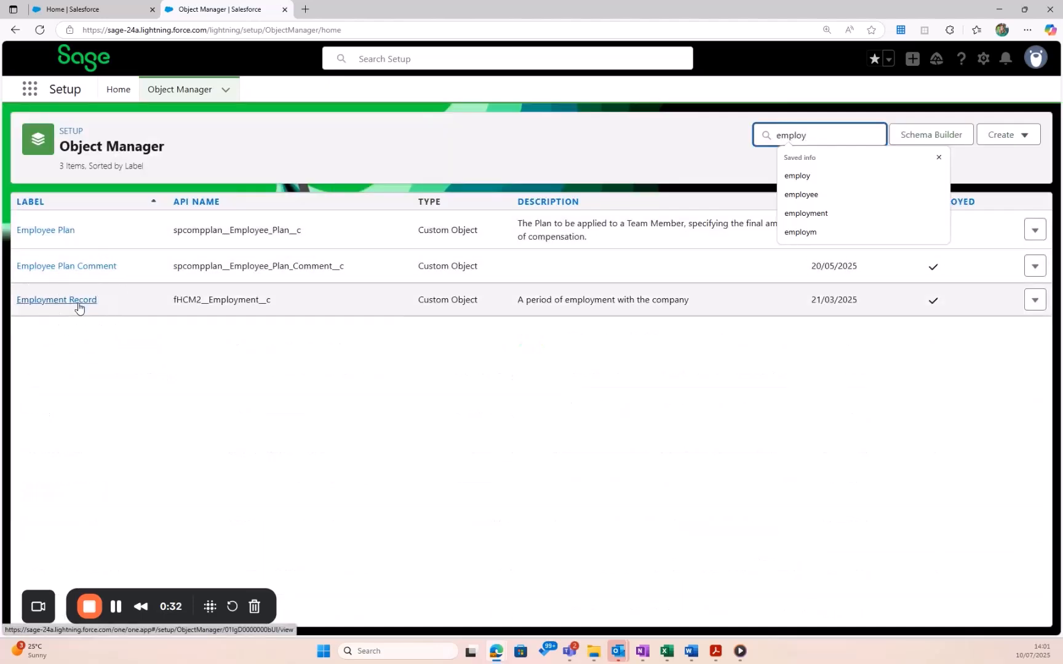
{"action": "left_click", "coordinate": [78, 302]}
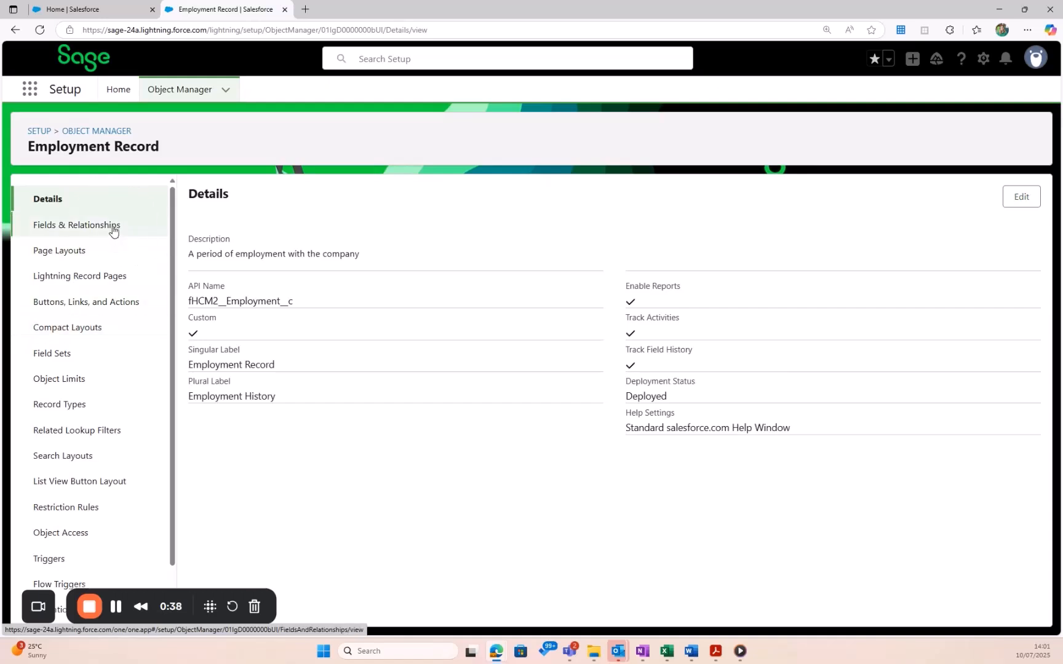
{"action": "left_click", "coordinate": [112, 230]}
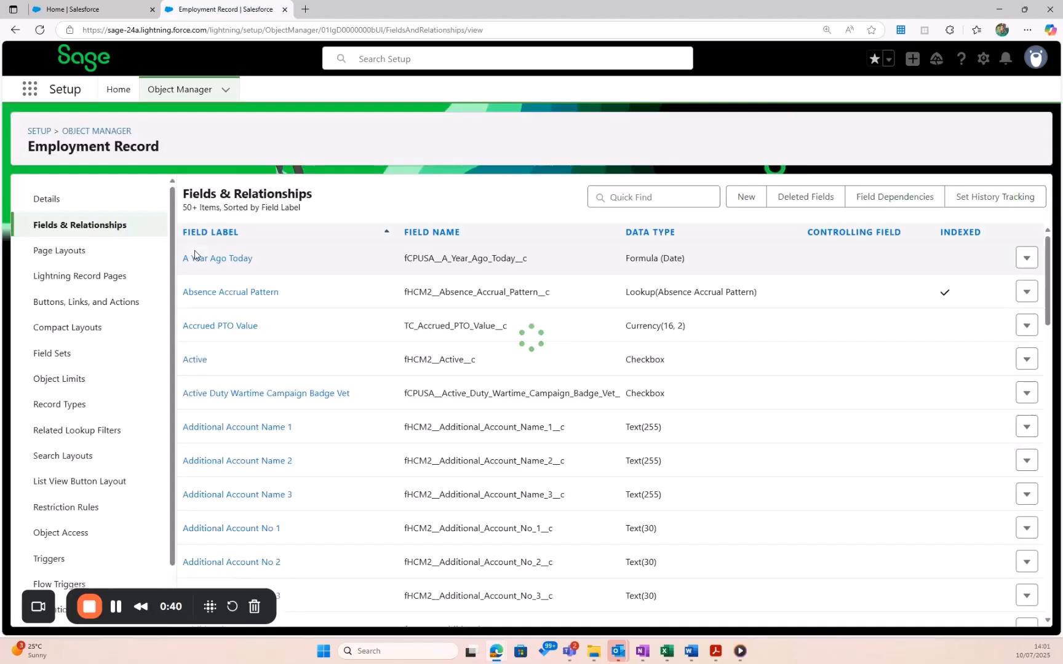
- Start a new Formula field labelled Turnover Period Start with the Date return type, consulting the field table in the Word guide
{"action": "left_click", "coordinate": [739, 205]}
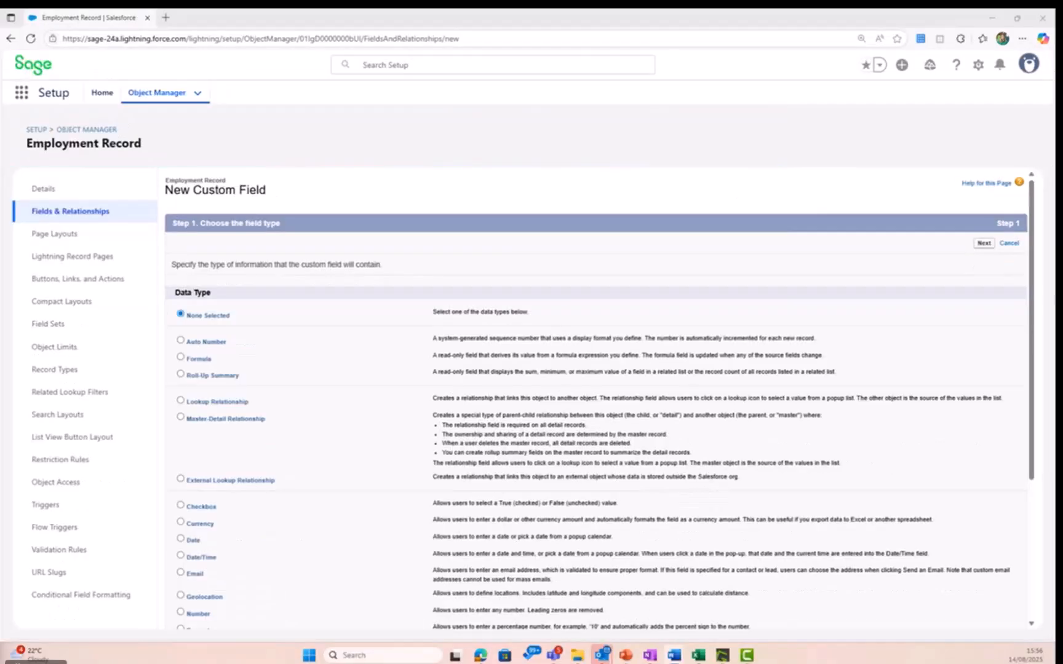
{"action": "left_click_drag", "start_coordinate": [0, 192], "coordinate": [635, 97]}
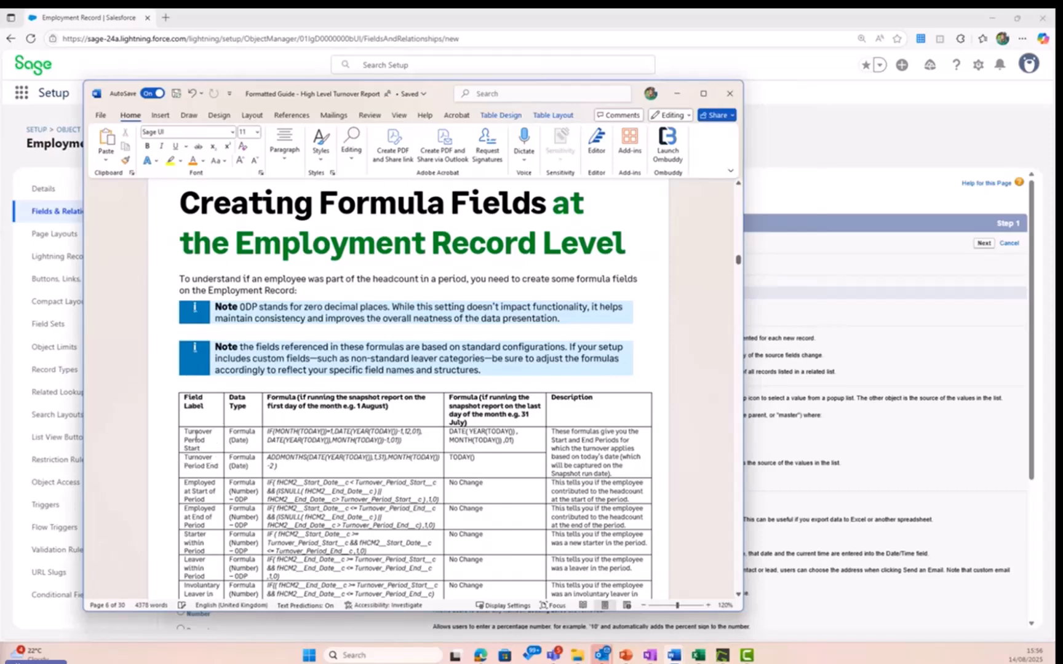
{"action": "left_click", "coordinate": [242, 440]}
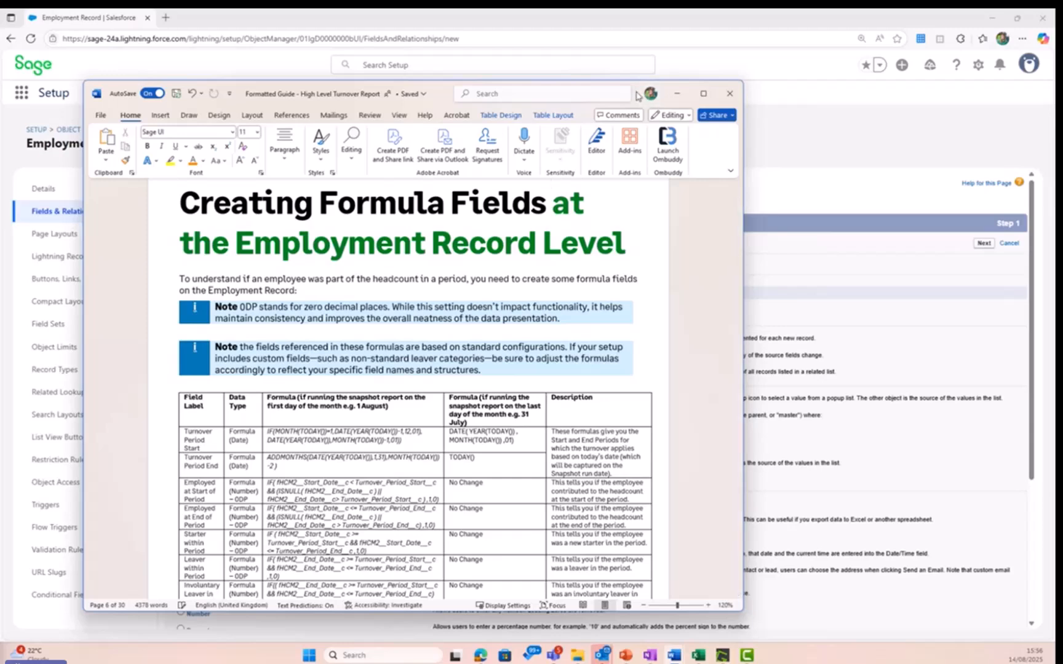
{"action": "left_click_drag", "start_coordinate": [643, 93], "coordinate": [2, 287]}
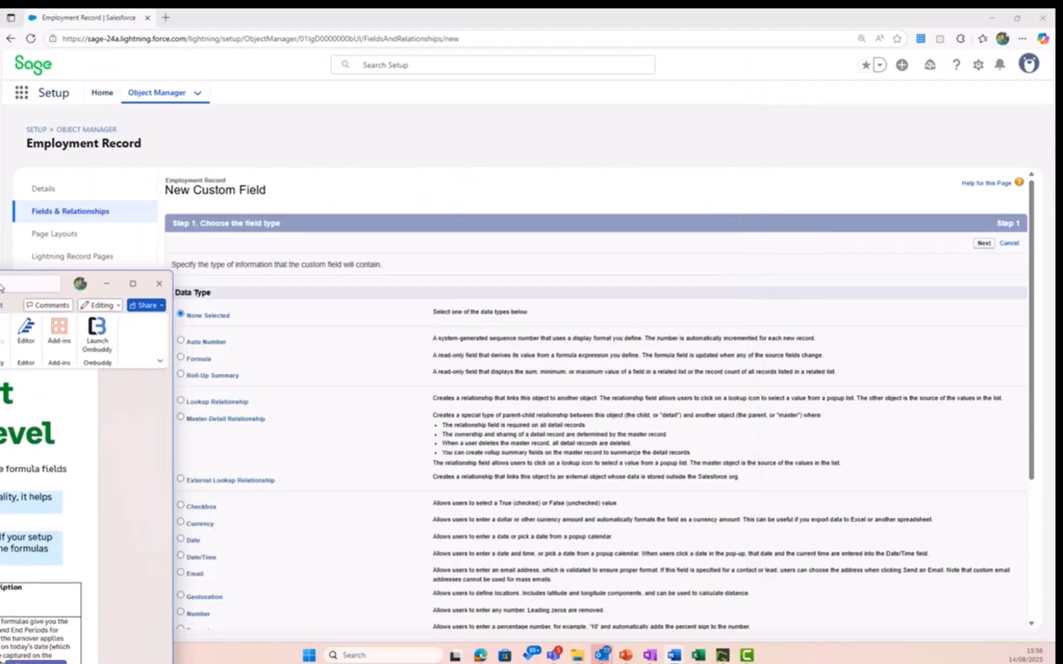
{"action": "left_click", "coordinate": [181, 357]}
{"action": "left_click", "coordinate": [983, 243]}
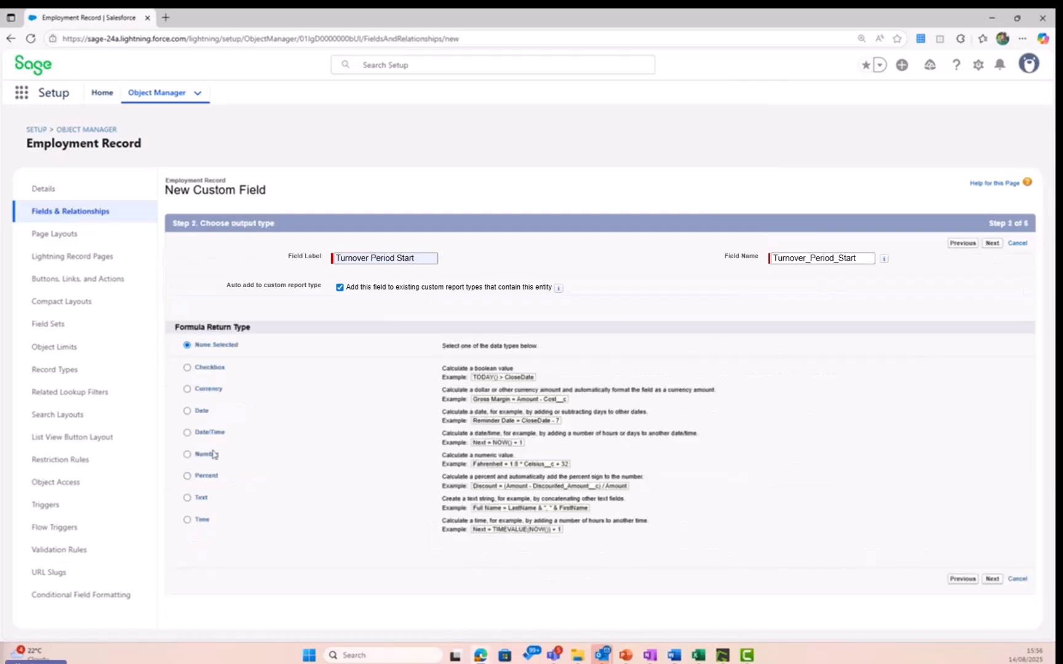
{"action": "left_click", "coordinate": [187, 411]}
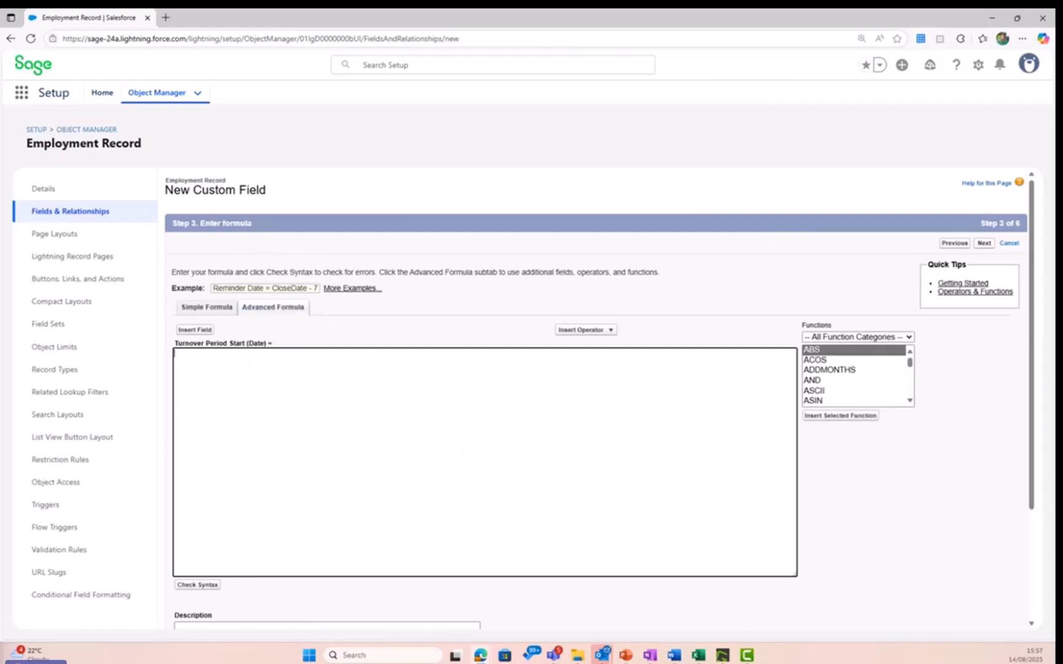
- Copy the formula IF(MONTH(TODAY())=1,DATE(YEAR(TODAY())-1,12,01), DATE(YEAR(TODAY()),MONTH(TODAY())-1,01)) from the Word guide into Turnover Period Start and check its syntax
{"action": "left_click_drag", "start_coordinate": [0, 150], "coordinate": [406, 104]}
{"action": "left_click_drag", "start_coordinate": [379, 448], "coordinate": [241, 437]}
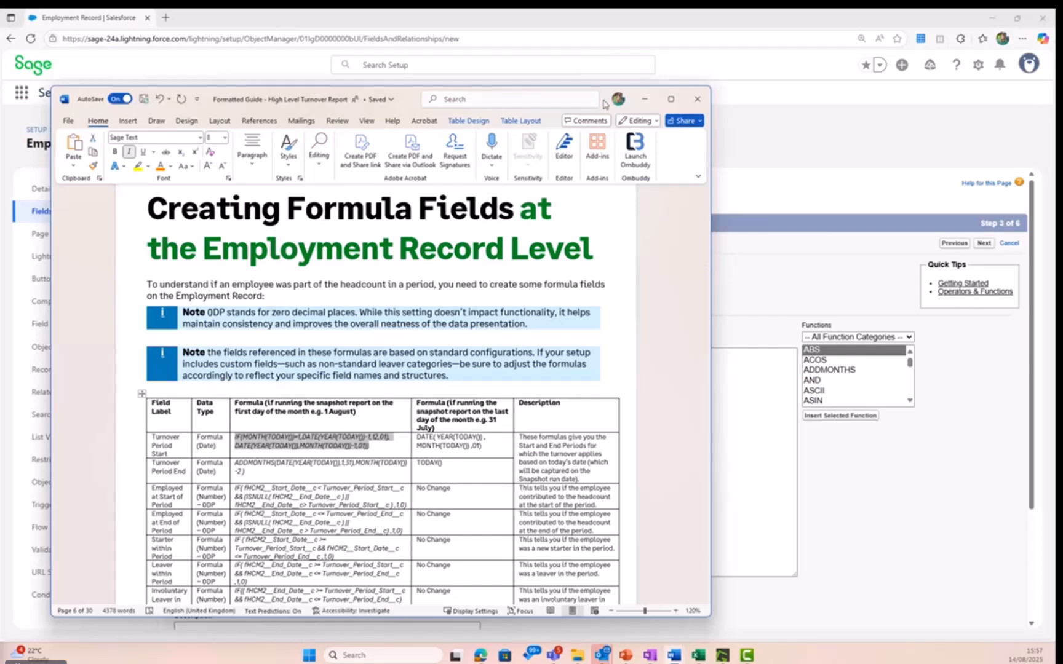
{"action": "left_click", "coordinate": [644, 99]}
{"action": "left_click", "coordinate": [289, 390]}
{"action": "type", "text": "IF(MONTH(TODAY())=1,DATE(YEAR(TODAY())-1,12,01), DATE(YEAR(TODAY()),MONTH(TODAY())-1,01))"}
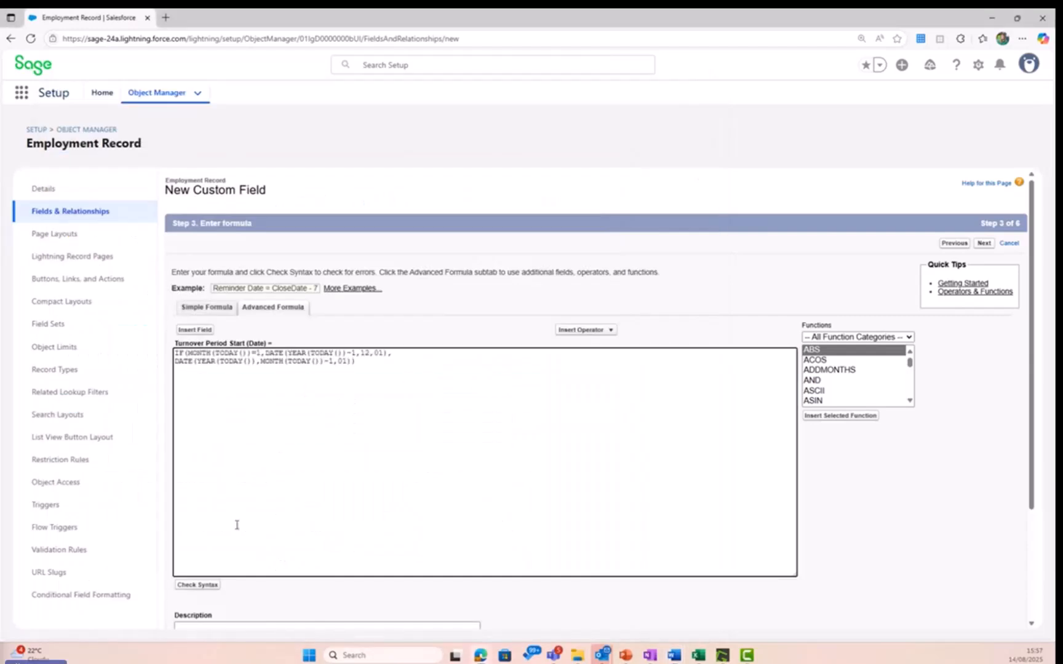
{"action": "left_click", "coordinate": [197, 585]}
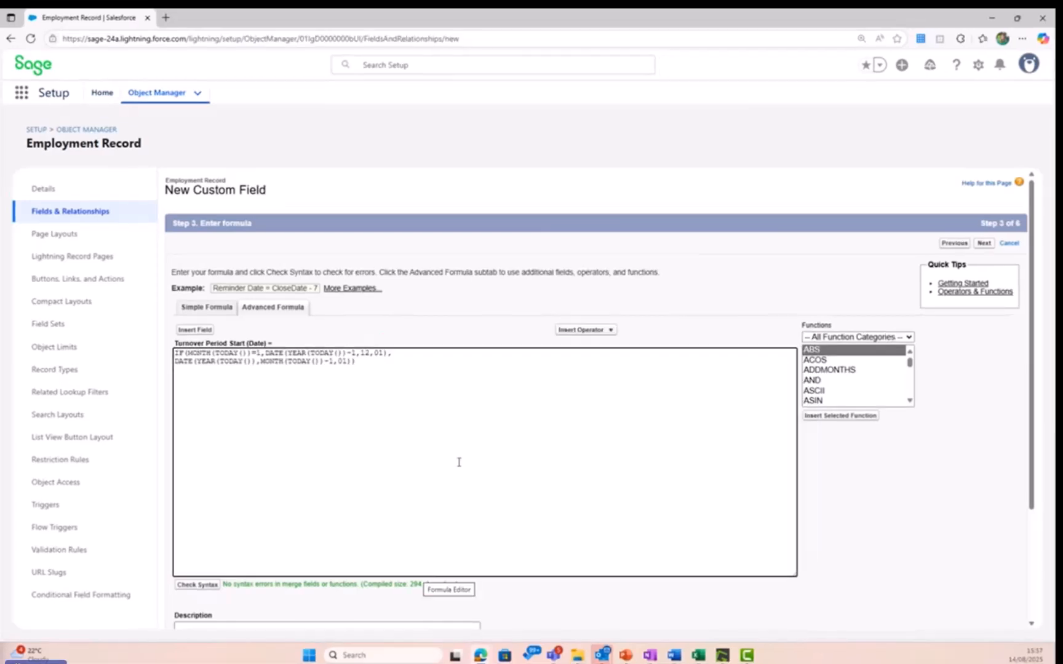
- Set the formula's blank field handling to treat blank fields as blanks and continue to field-level security
{"action": "scroll", "coordinate": [523, 464], "scroll_direction": "down", "scroll_amount": 2}
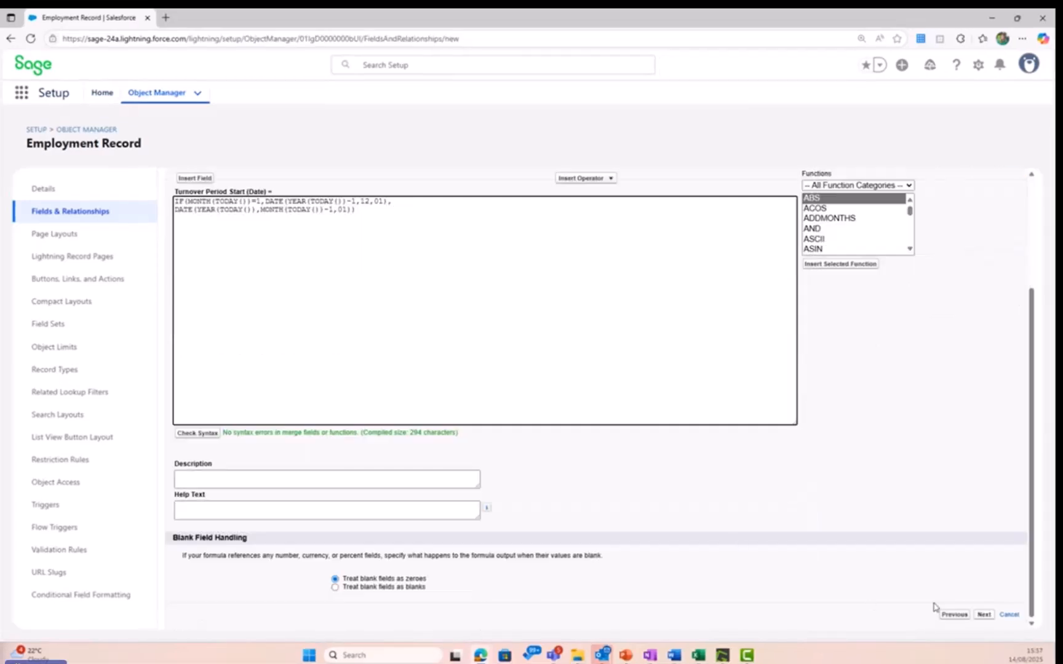
{"action": "left_click", "coordinate": [396, 588]}
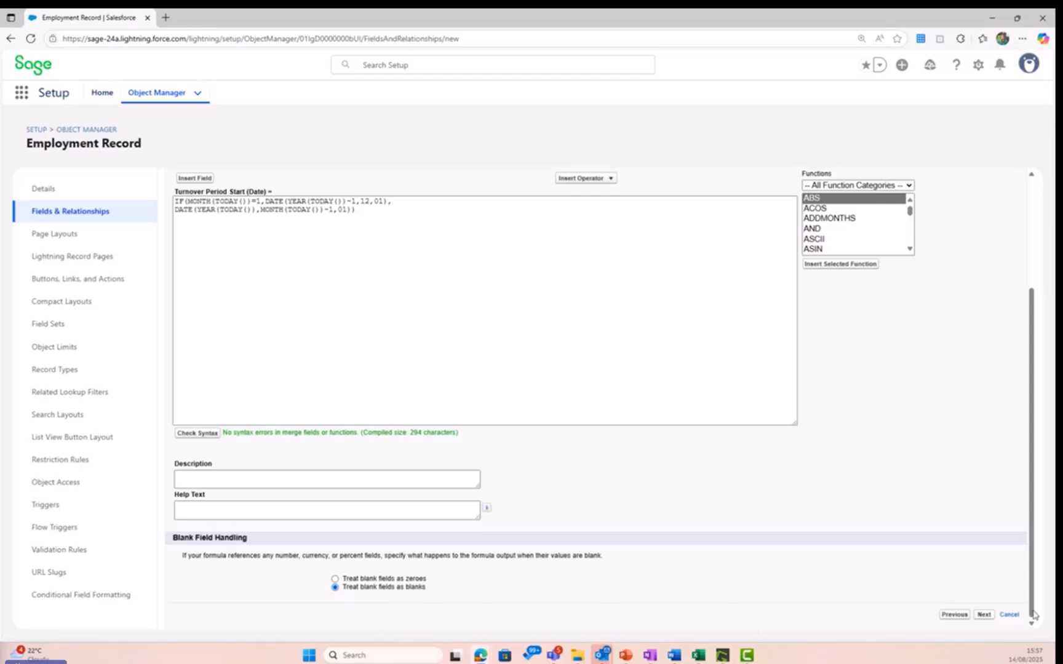
{"action": "left_click", "coordinate": [984, 614]}
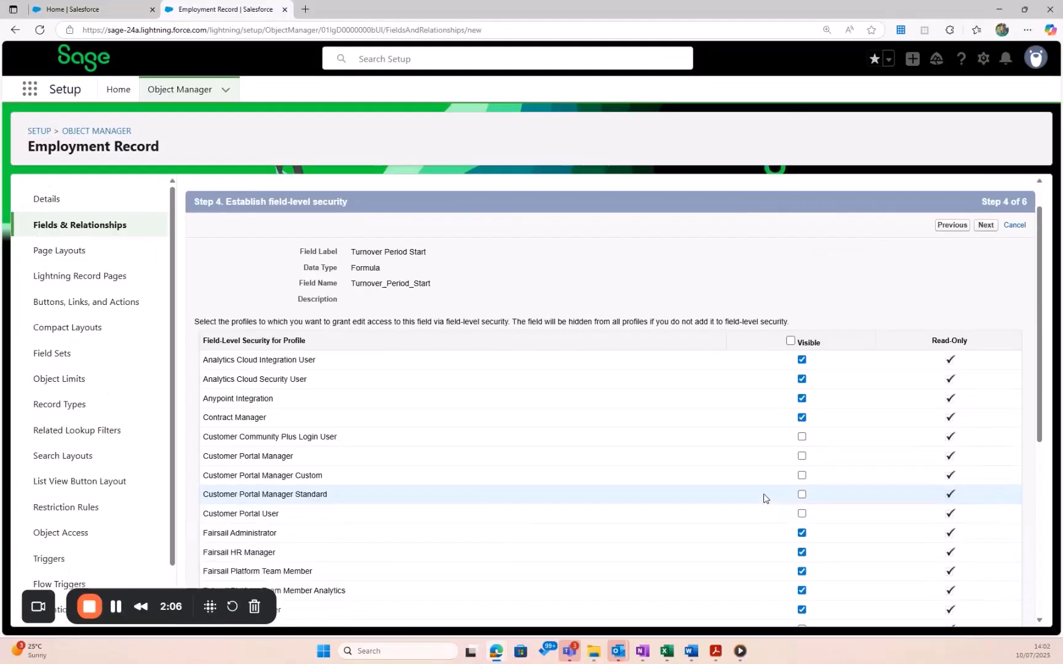
- Review the profile visibility for Turnover Period Start and accept the preselected field-level security
{"action": "scroll", "coordinate": [738, 458], "scroll_direction": "down", "scroll_amount": 6}
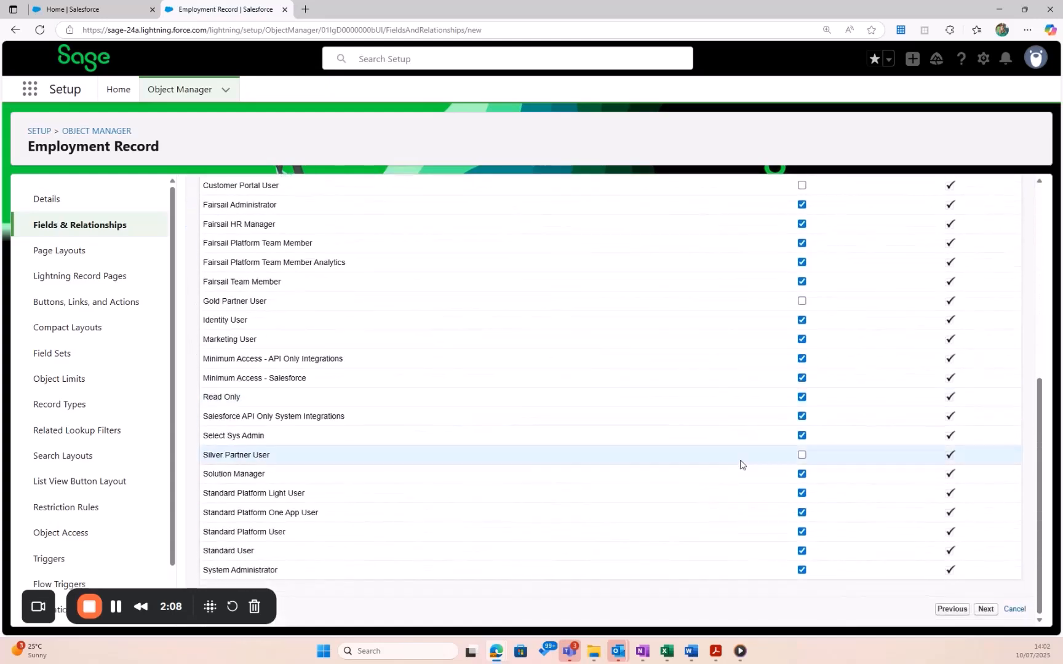
{"action": "scroll", "coordinate": [738, 467], "scroll_direction": "up", "scroll_amount": 5}
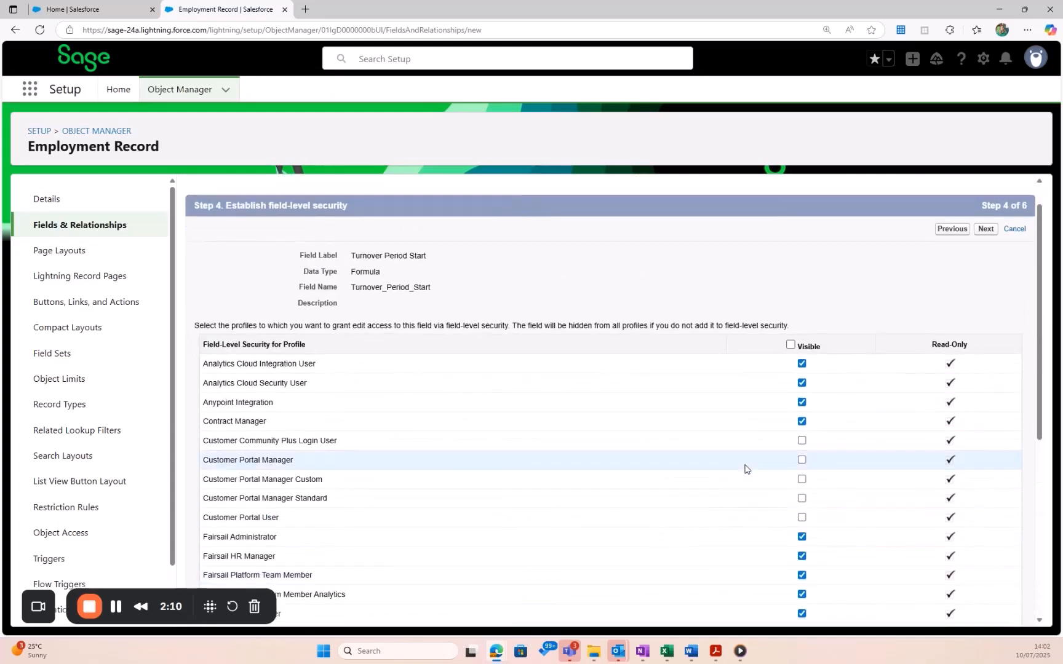
{"action": "scroll", "coordinate": [742, 454], "scroll_direction": "down", "scroll_amount": 3}
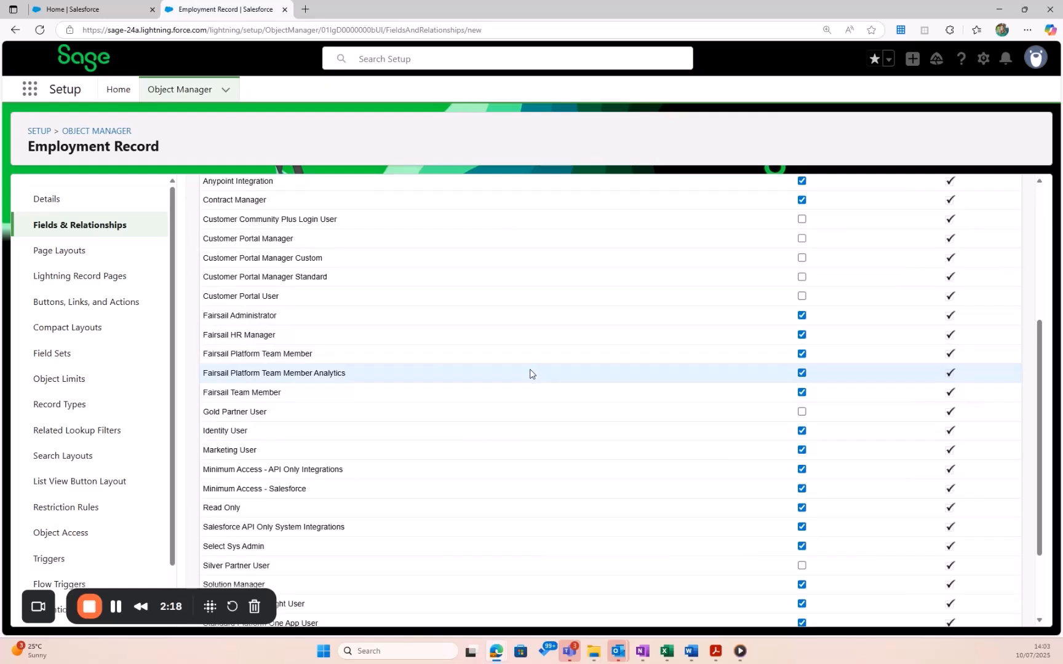
{"action": "scroll", "coordinate": [545, 372], "scroll_direction": "down", "scroll_amount": 2}
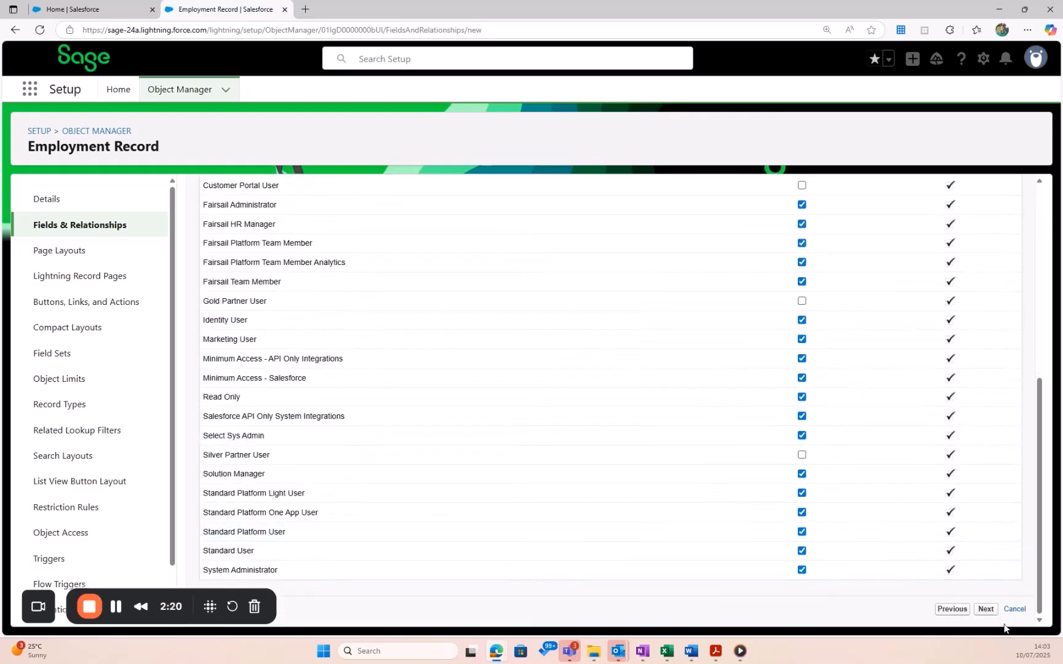
{"action": "left_click", "coordinate": [986, 610]}
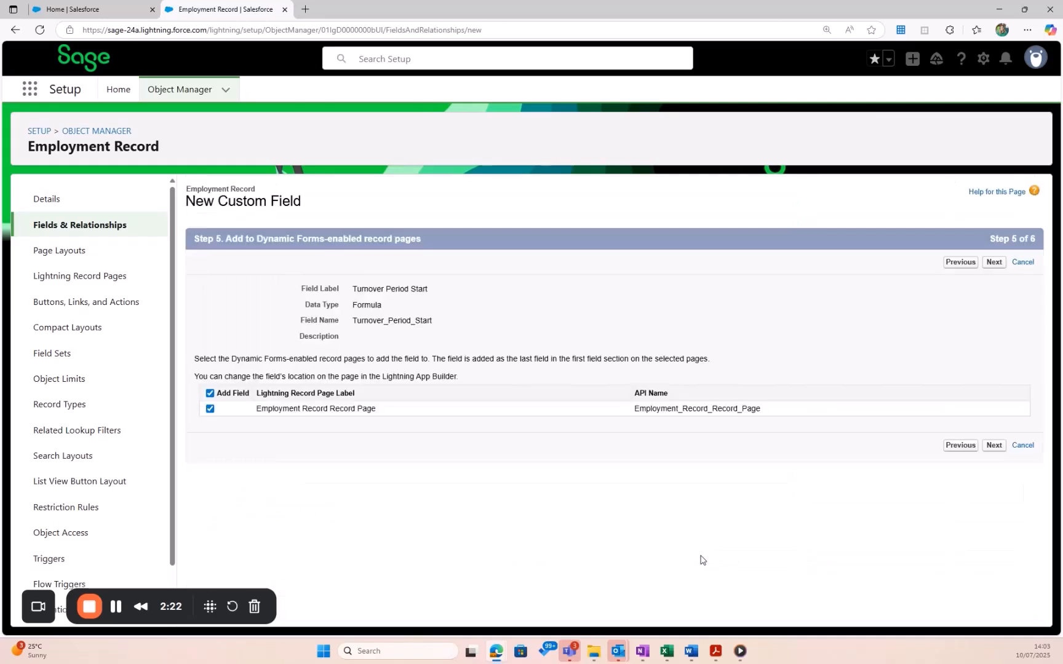
- Exclude the field from the Employment Record record page and from both page layouts, and save it
{"action": "left_click", "coordinate": [209, 394]}
{"action": "left_click", "coordinate": [210, 394]}
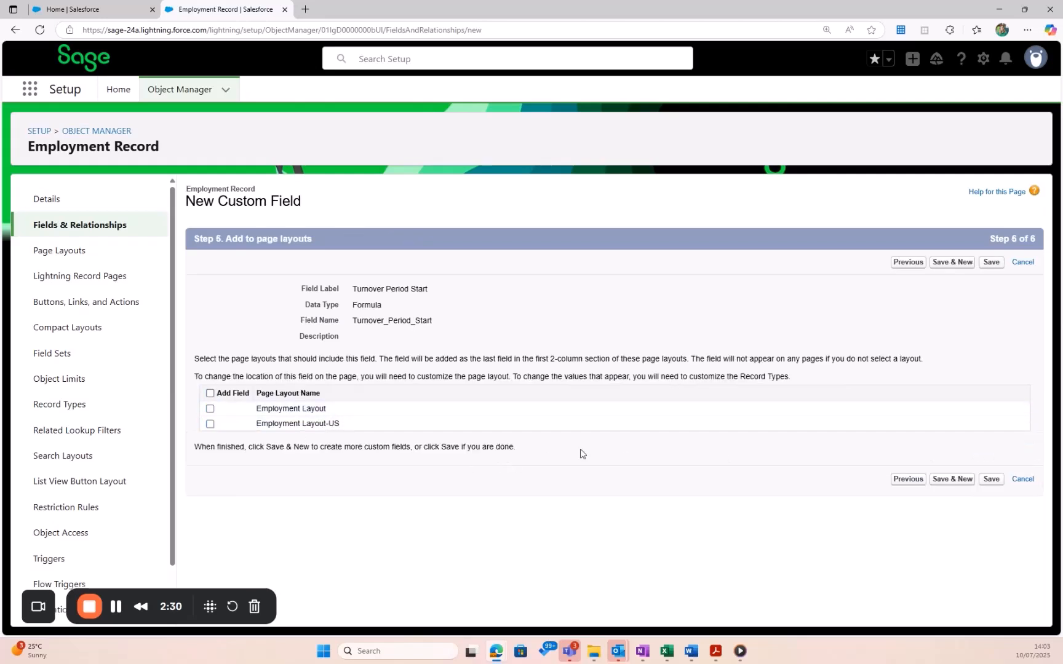
{"action": "left_click", "coordinate": [991, 481]}
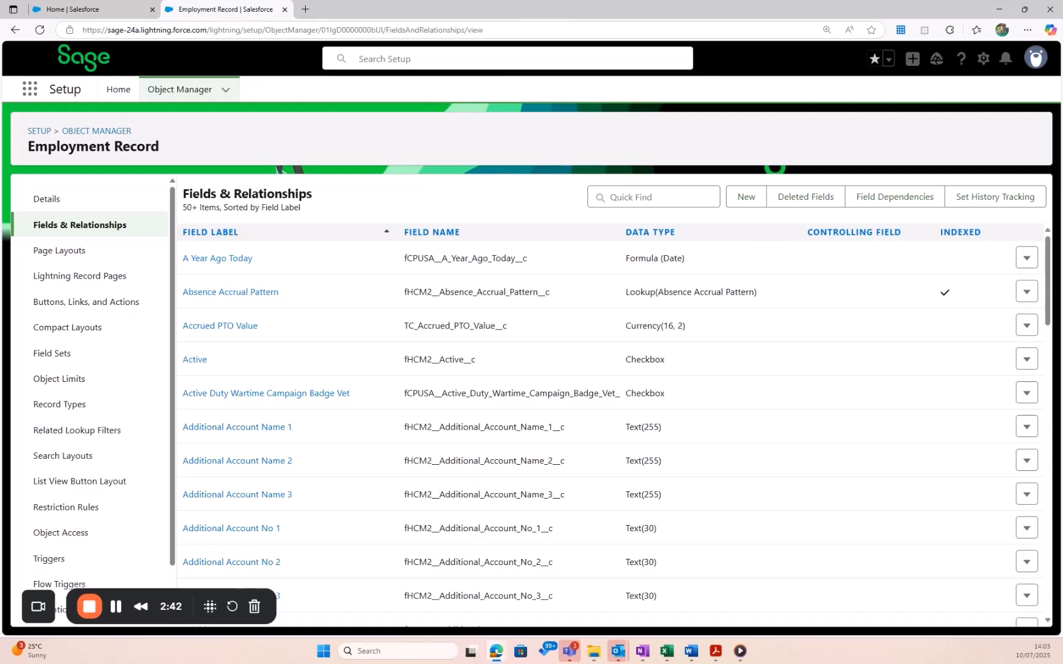
- Start another custom field on the Employment Record object with Formula as its data type
{"action": "left_click", "coordinate": [753, 196]}
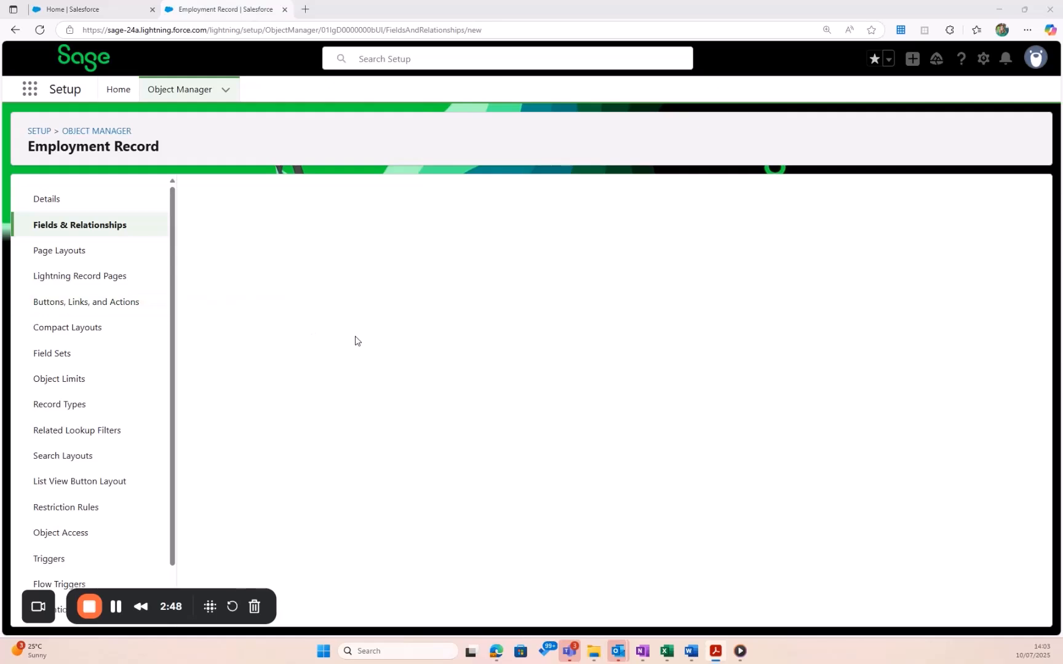
{"action": "left_click", "coordinate": [220, 396]}
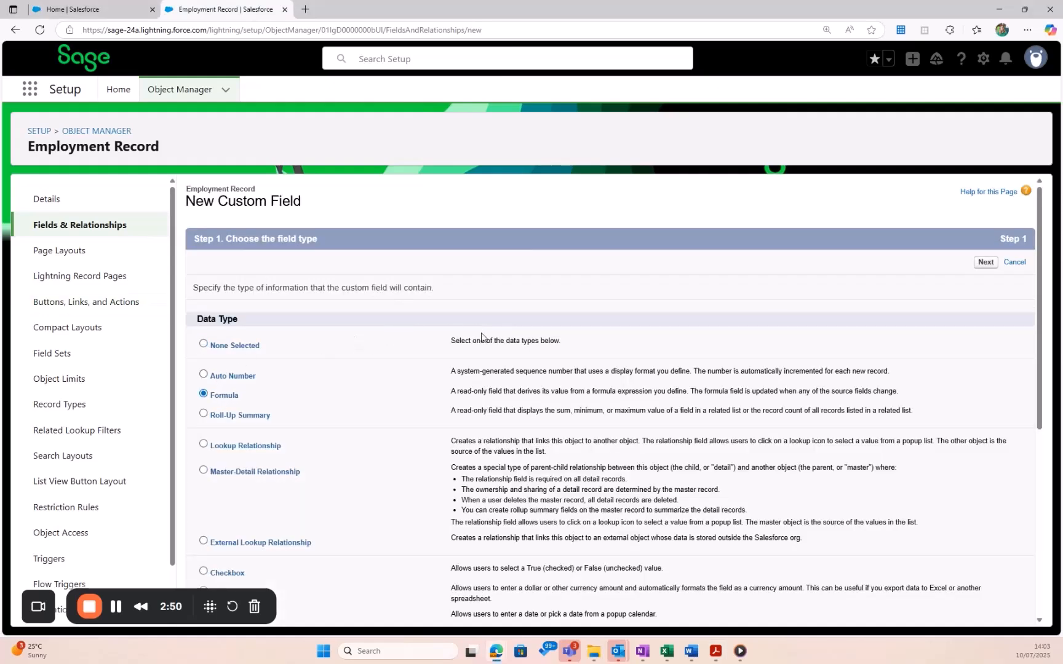
{"action": "left_click", "coordinate": [985, 263]}
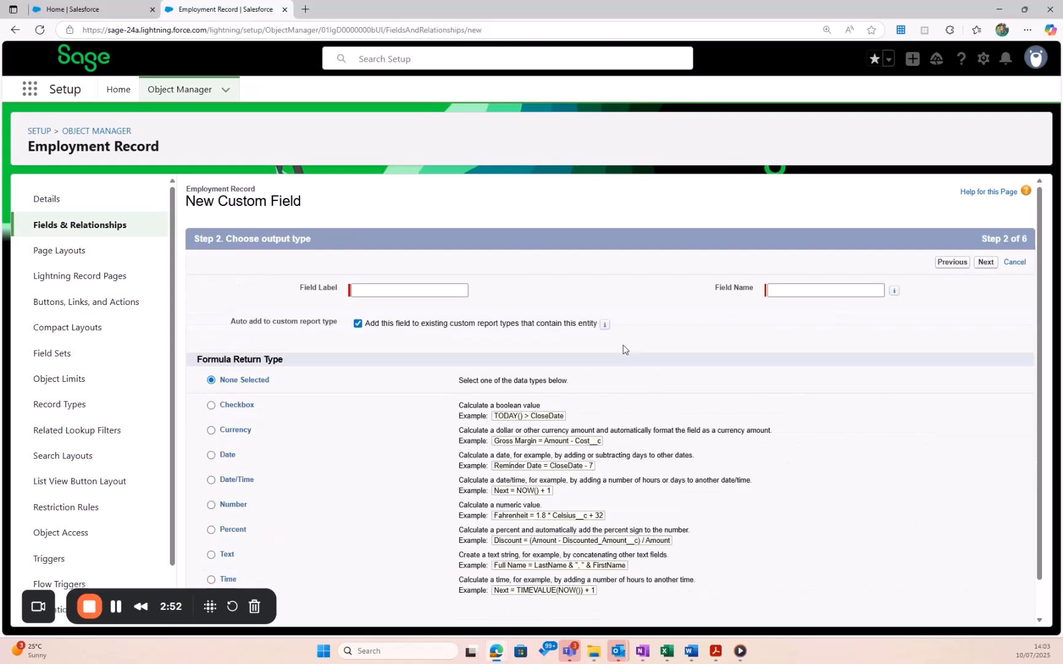
- Label the new field Turnover Period End, give it the Date return type and proceed to its empty formula editor
{"action": "left_click", "coordinate": [410, 288]}
{"action": "type", "text": "Turnover Per"}
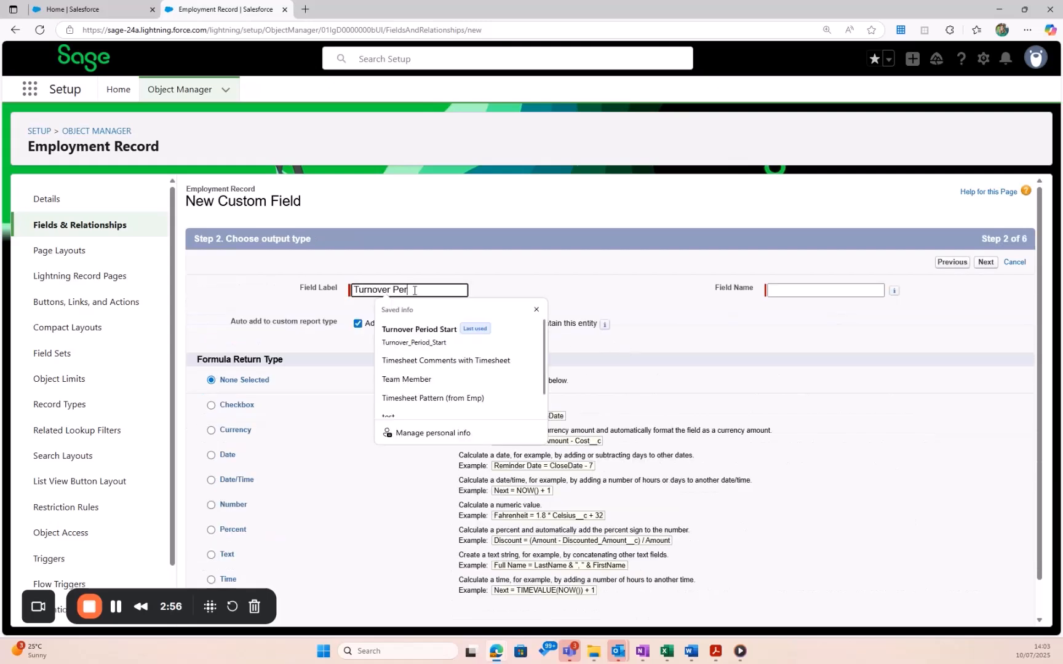
{"action": "type", "text": "iod End"}
{"action": "key", "text": "Tab"}
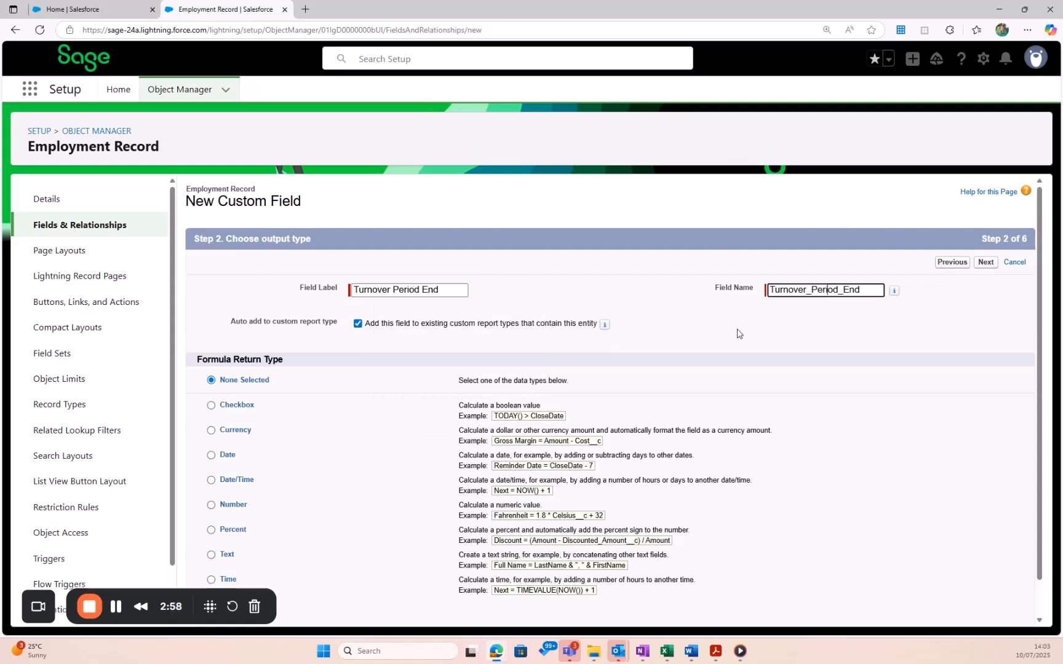
{"action": "scroll", "coordinate": [230, 515], "scroll_direction": "down", "scroll_amount": 1}
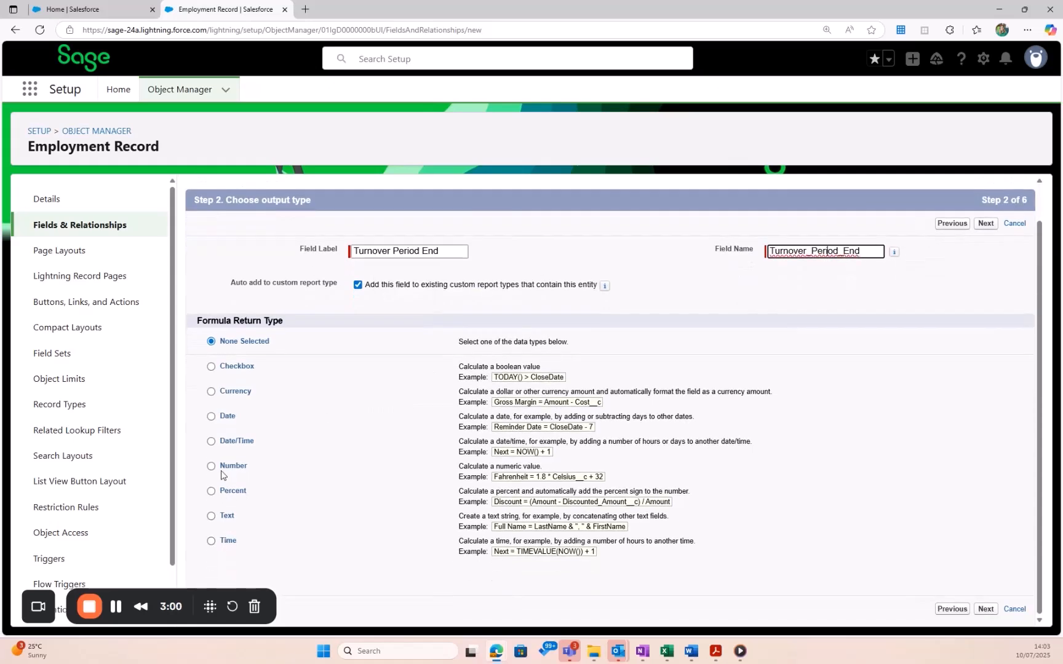
{"action": "left_click", "coordinate": [222, 419]}
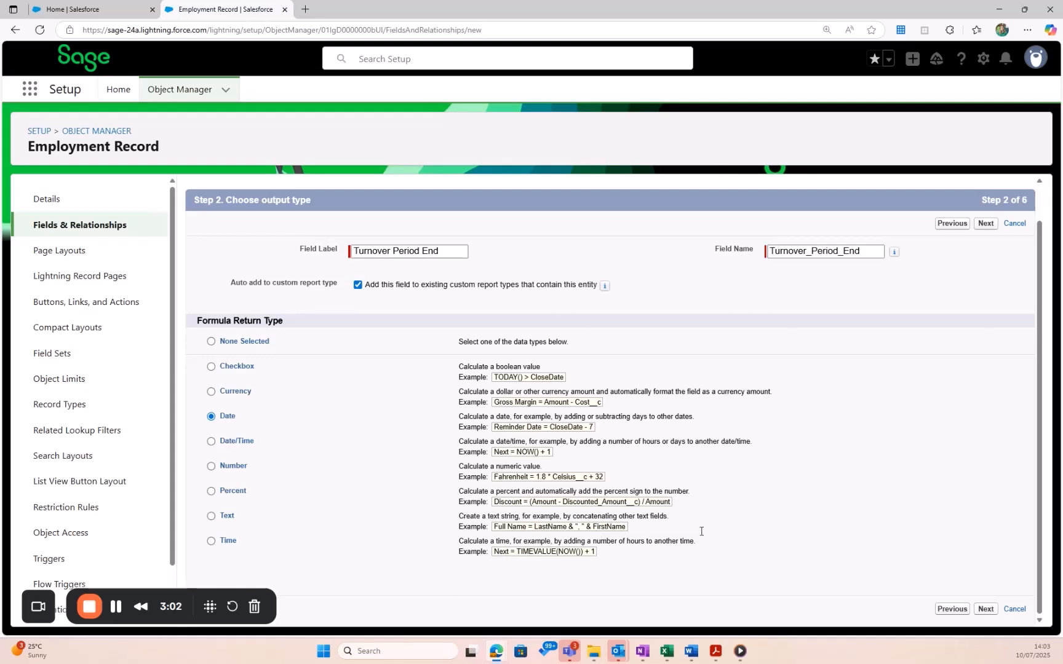
{"action": "left_click", "coordinate": [985, 608]}
{"action": "left_click", "coordinate": [432, 475]}
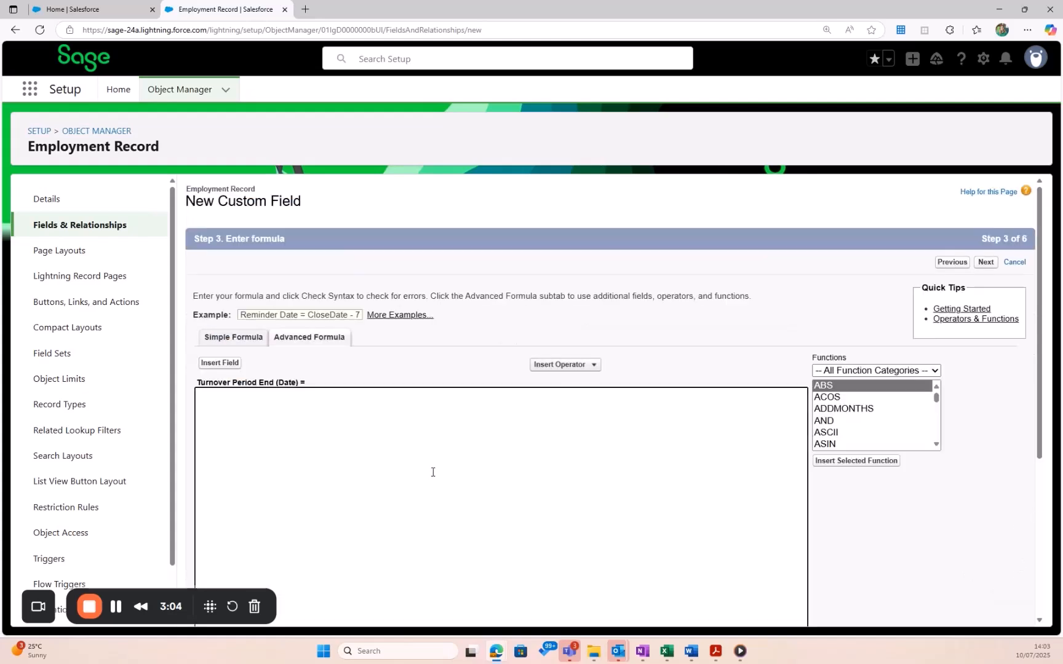
- Paste the guide's formula for Turnover Period End, check its syntax and accept the preselected field-level security
{"action": "key", "text": "ctrl+v"}
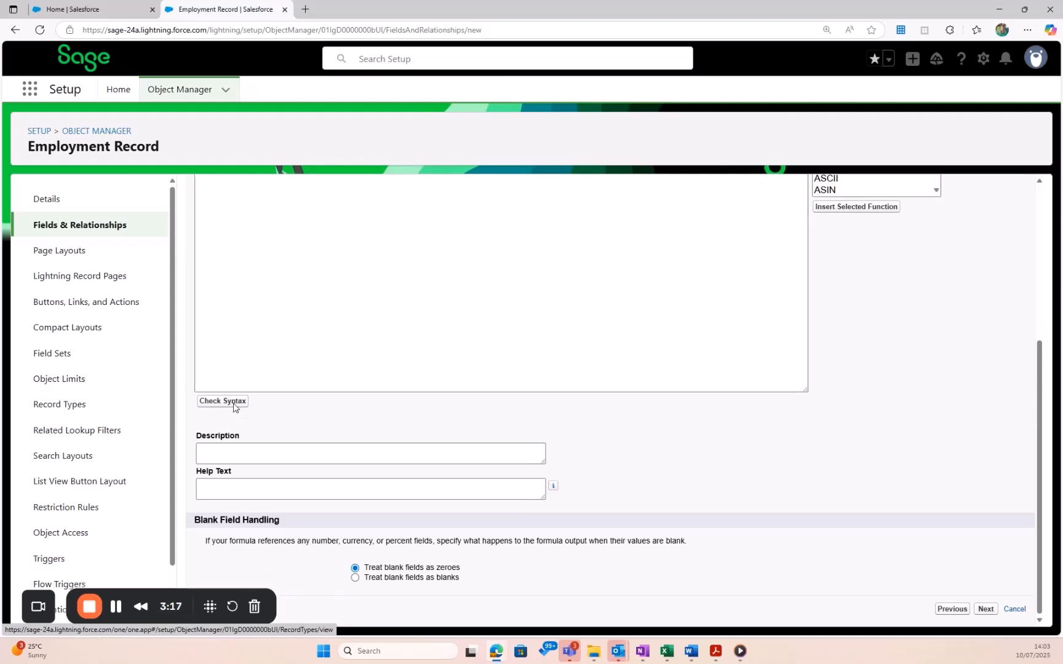
{"action": "left_click", "coordinate": [234, 406]}
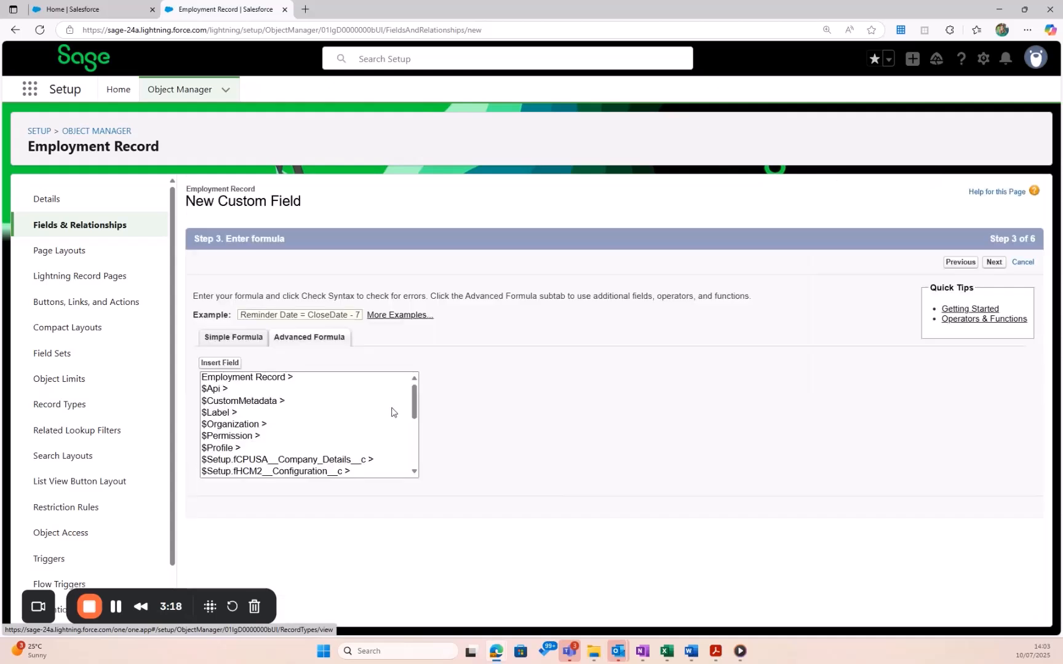
{"action": "scroll", "coordinate": [699, 502], "scroll_direction": "down", "scroll_amount": 5}
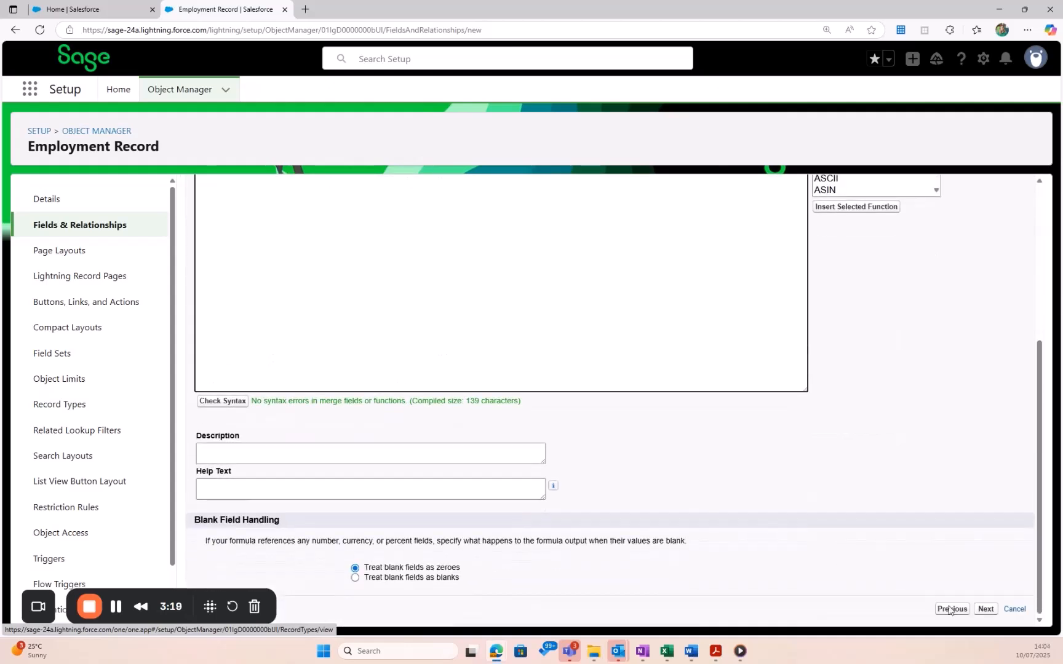
{"action": "left_click", "coordinate": [986, 610]}
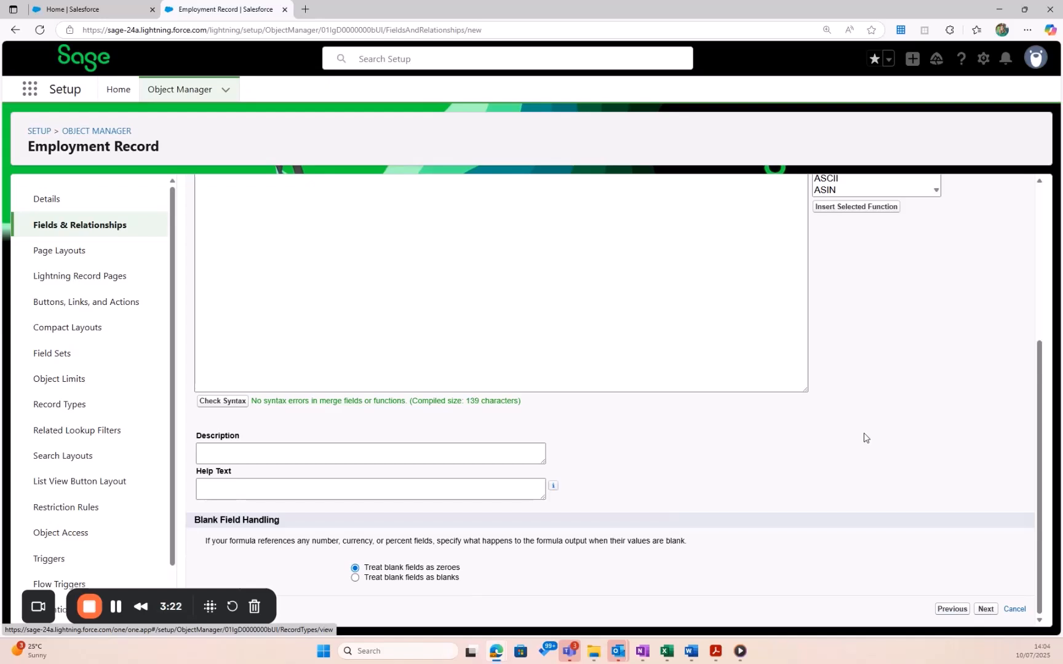
{"action": "scroll", "coordinate": [864, 443], "scroll_direction": "down", "scroll_amount": 6}
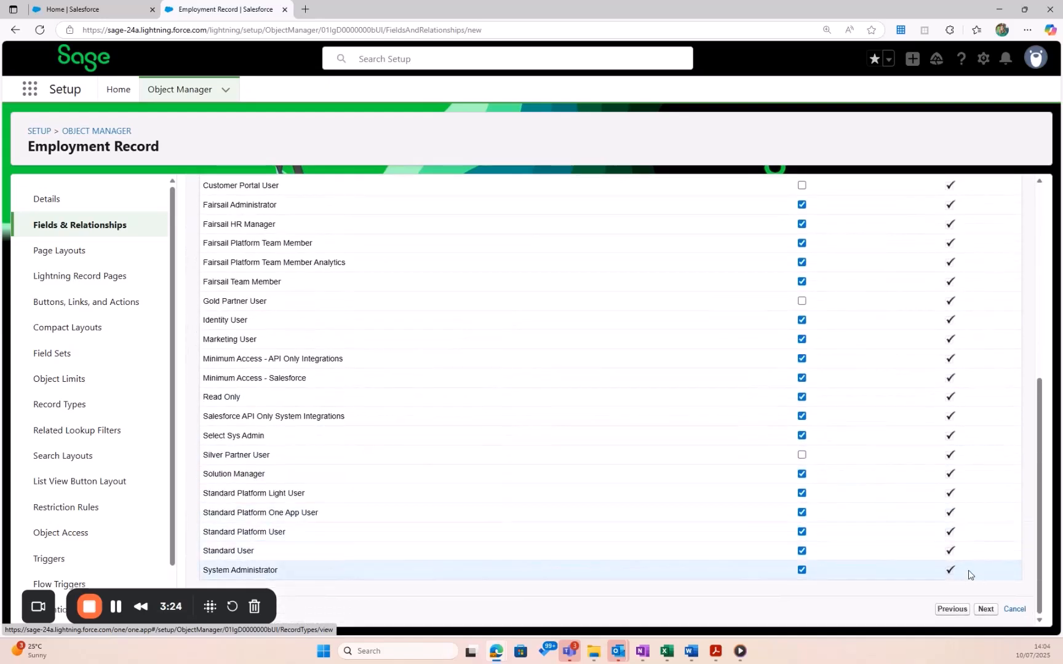
{"action": "left_click", "coordinate": [987, 609]}
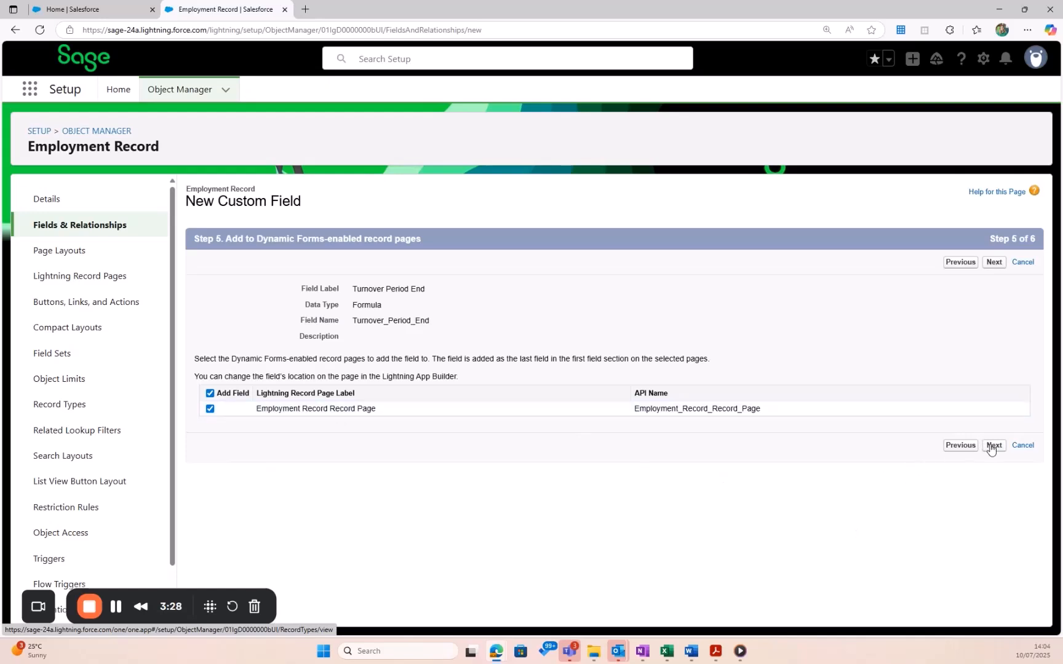
- Exclude Turnover Period End from the Employment Record record page and both page layouts, then save it and start another custom field
{"action": "left_click", "coordinate": [210, 393]}
{"action": "left_click", "coordinate": [994, 445]}
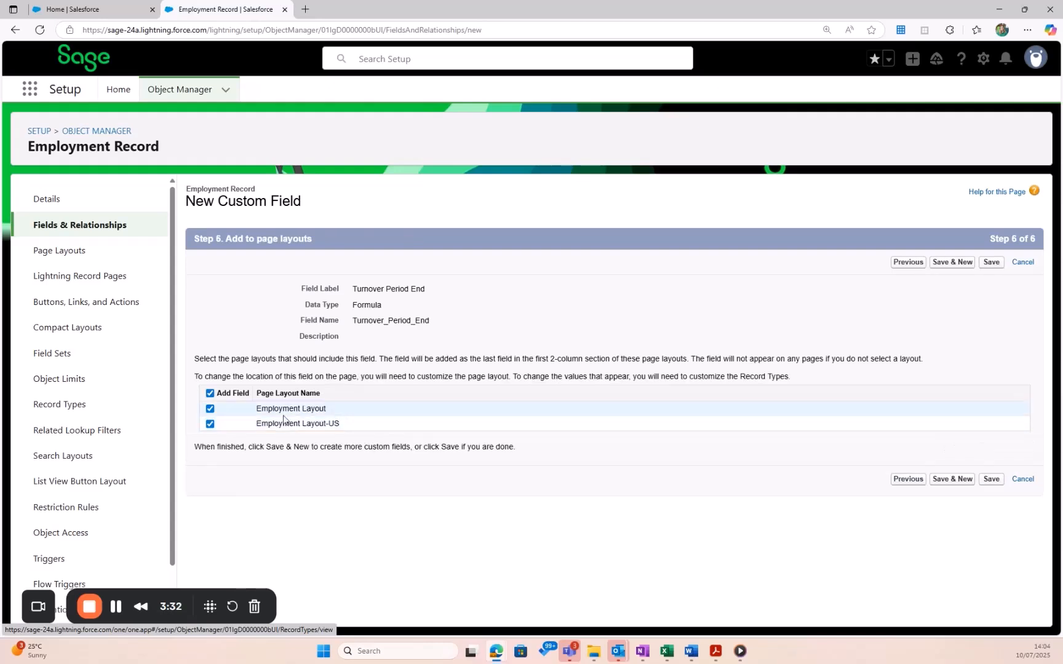
{"action": "left_click", "coordinate": [210, 393]}
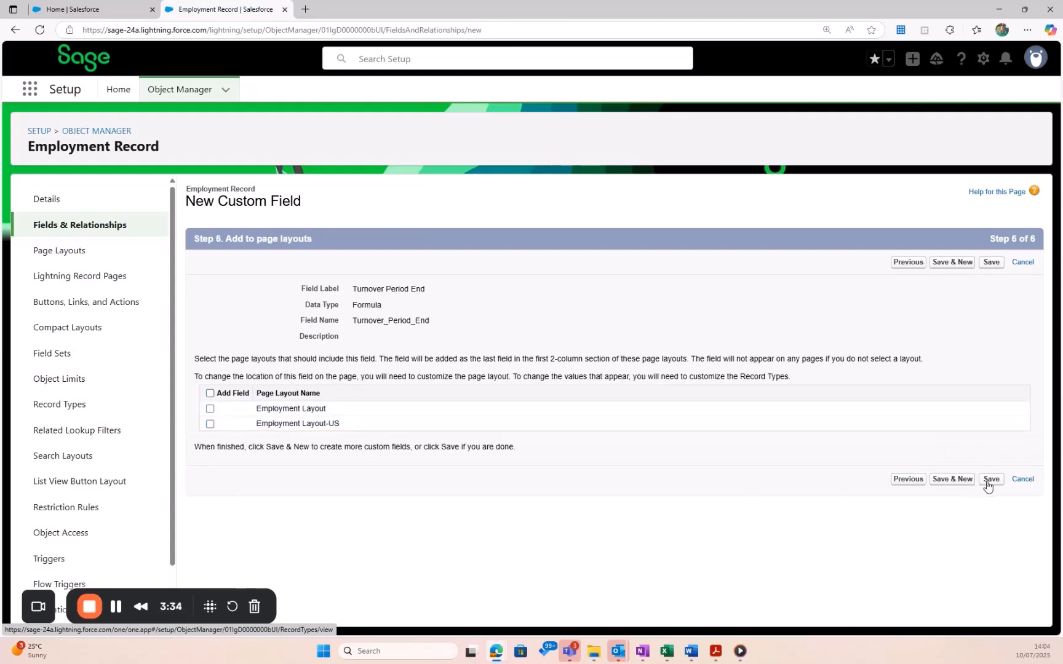
{"action": "left_click", "coordinate": [958, 486]}
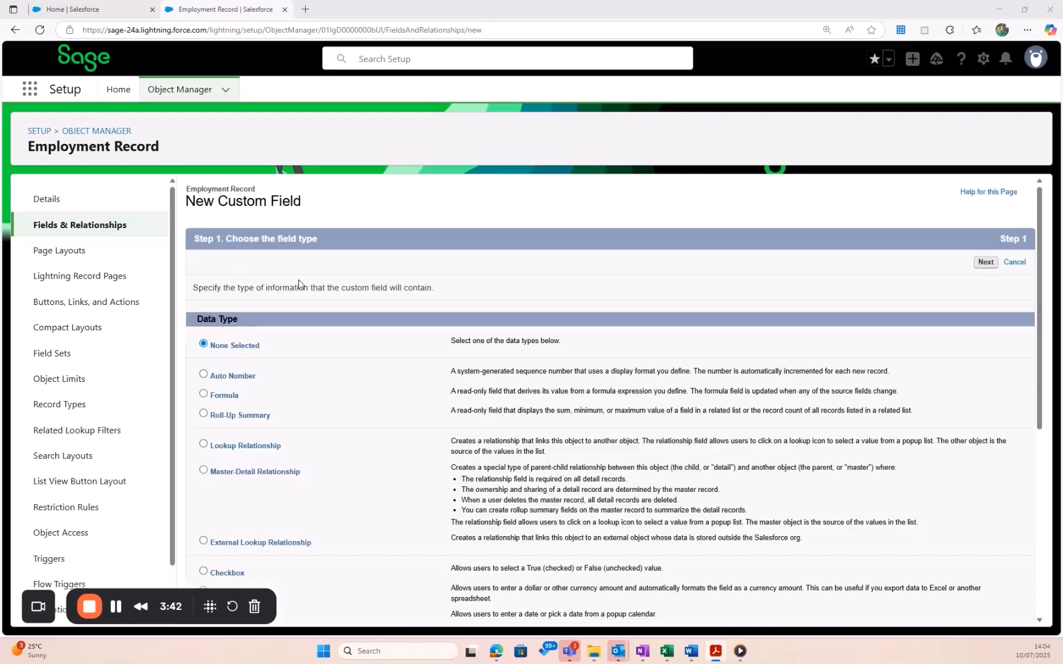
- Choose Formula as the data type and label the new field Employed at Start of Period, with Employed_at_Start_of_Period as its field name
{"action": "left_click", "coordinate": [224, 395]}
{"action": "scroll", "coordinate": [553, 462], "scroll_direction": "down", "scroll_amount": 5}
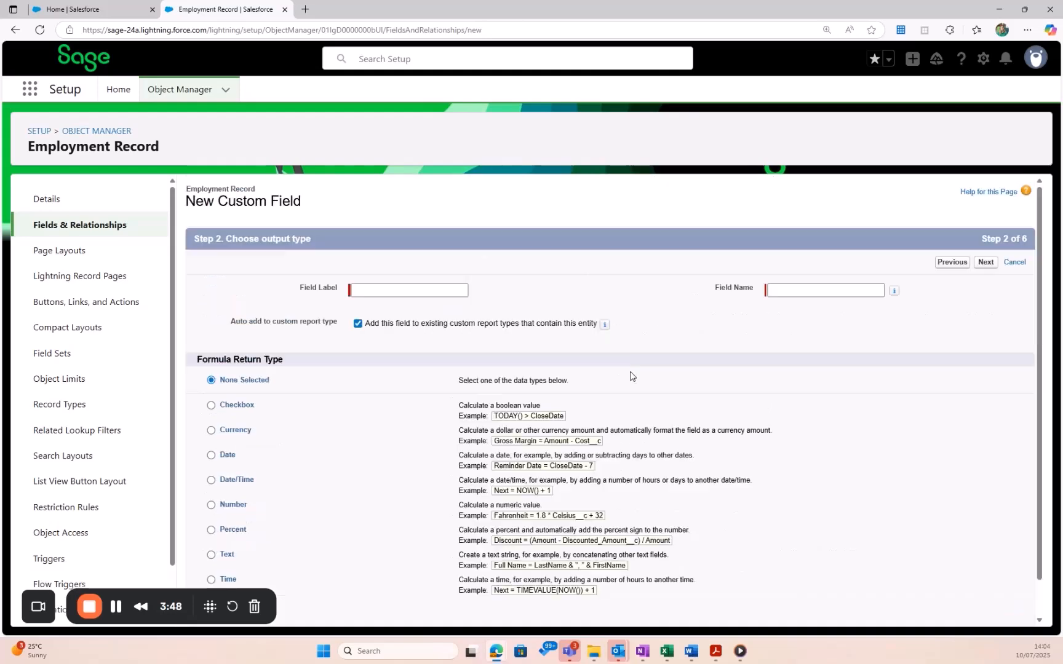
{"action": "left_click", "coordinate": [431, 292]}
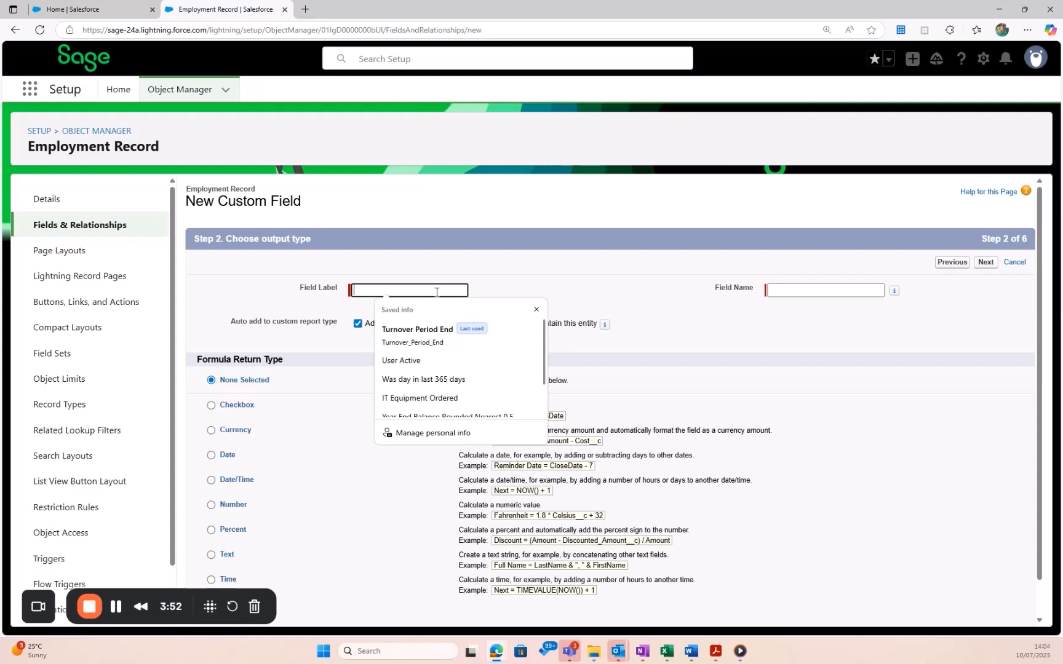
{"action": "left_click", "coordinate": [427, 288]}
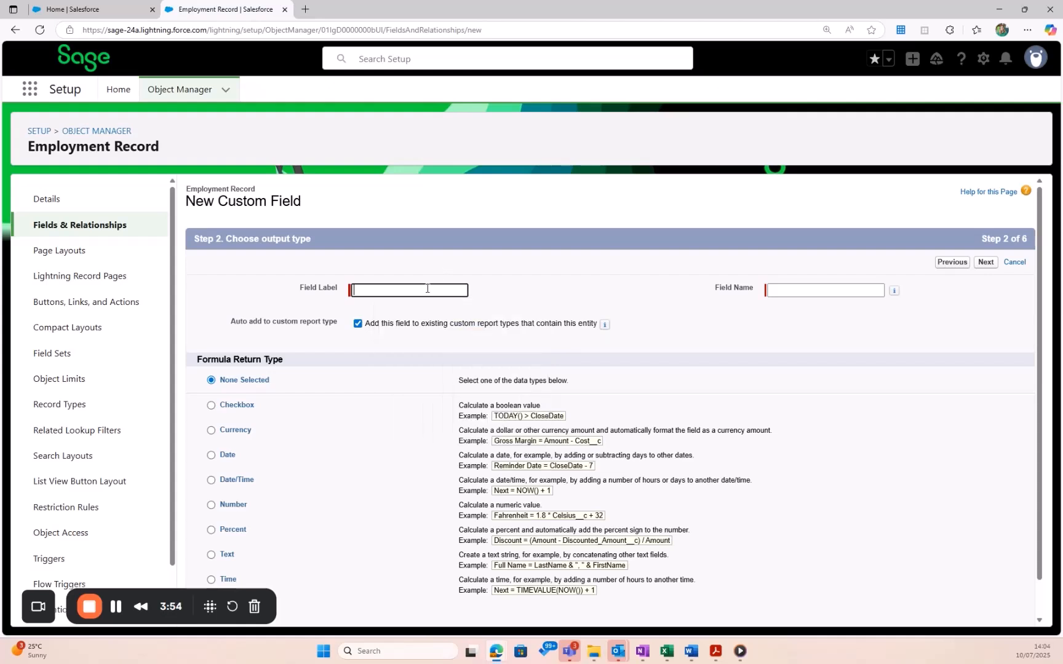
{"action": "key", "text": "ctrl+v"}
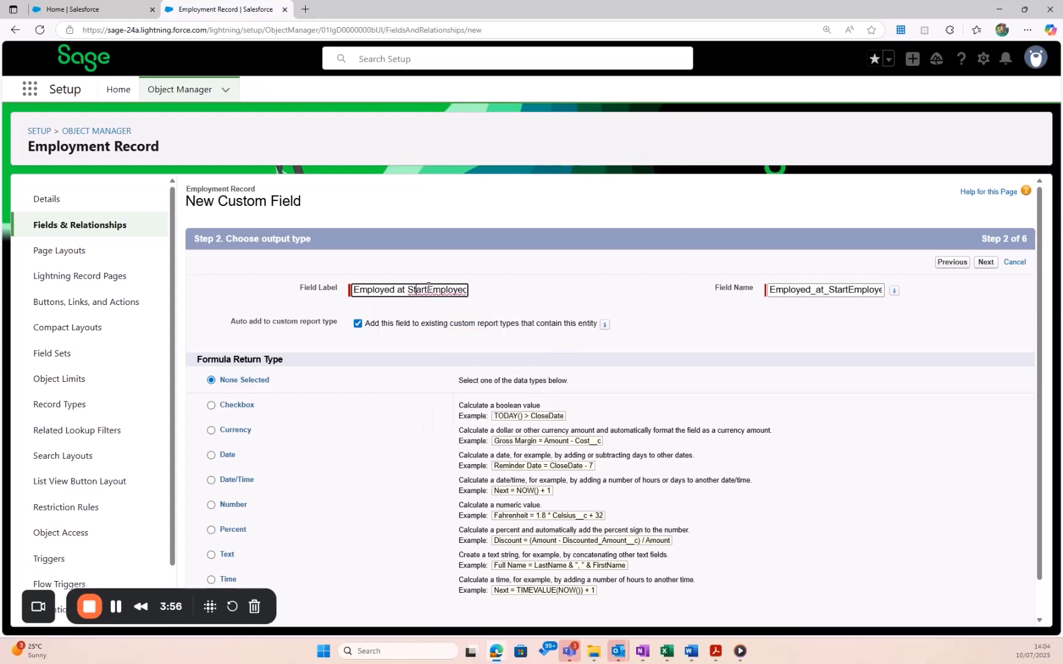
{"action": "left_click_drag", "start_coordinate": [428, 288], "coordinate": [490, 298]}
{"action": "key", "text": "BackSpace"}
{"action": "key", "text": "Tab"}
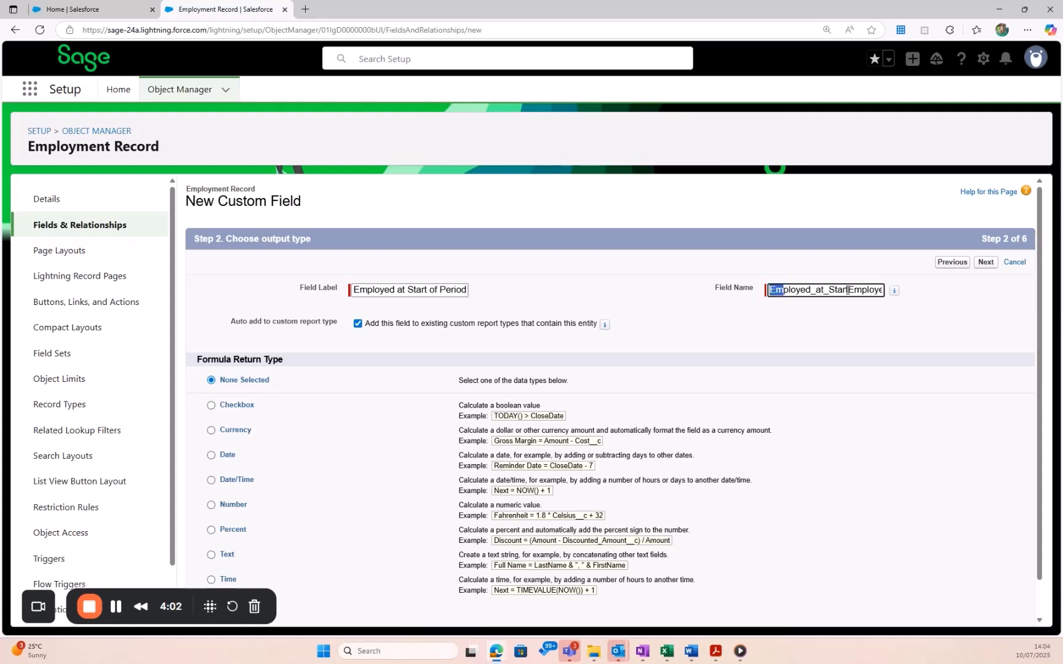
{"action": "key", "text": "BackSpace"}
{"action": "left_click", "coordinate": [458, 292]}
{"action": "left_click", "coordinate": [807, 288]}
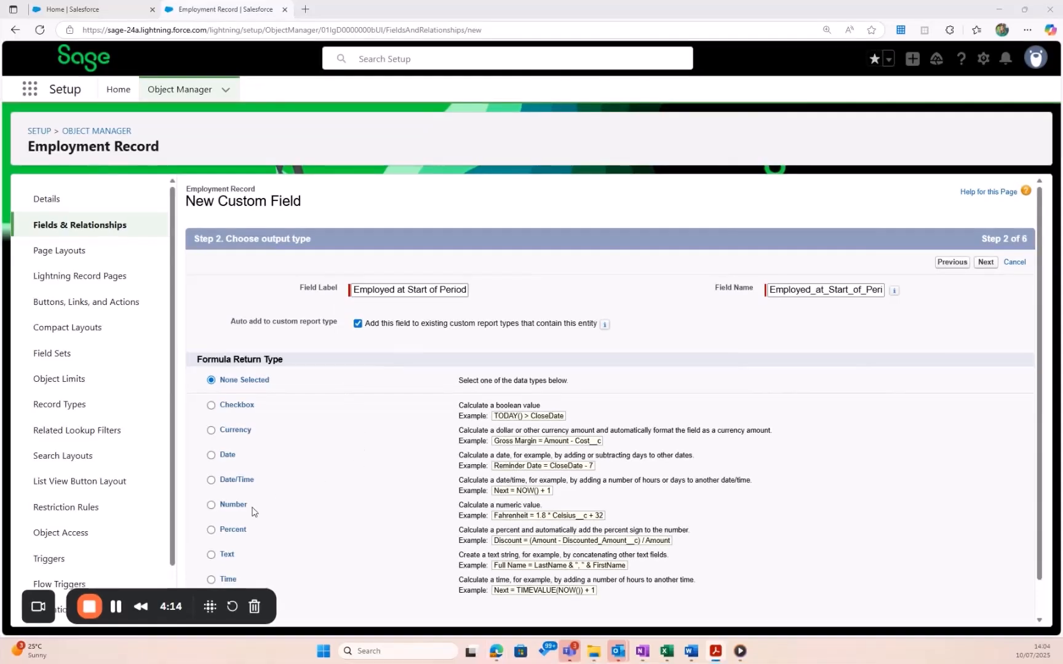
- Give the field the Number return type with 0 decimal places and proceed to the formula editor
{"action": "left_click", "coordinate": [234, 505]}
{"action": "scroll", "coordinate": [501, 534], "scroll_direction": "down", "scroll_amount": 1}
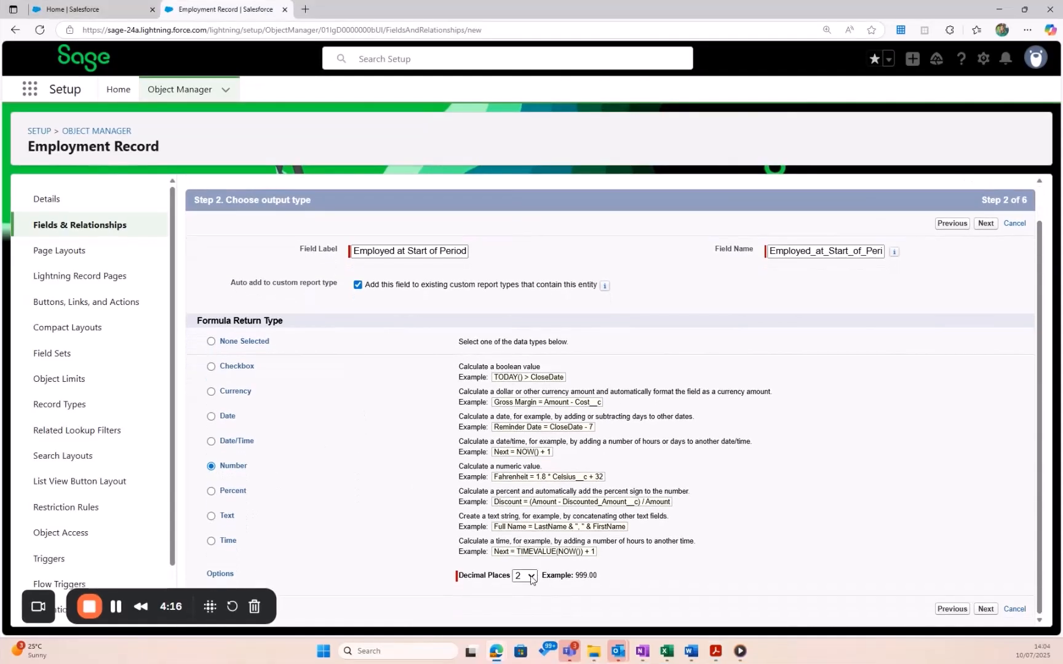
{"action": "left_click", "coordinate": [528, 578]}
{"action": "left_click", "coordinate": [532, 579]}
{"action": "left_click", "coordinate": [532, 579]}
{"action": "left_click", "coordinate": [532, 580]}
{"action": "left_click", "coordinate": [532, 579]}
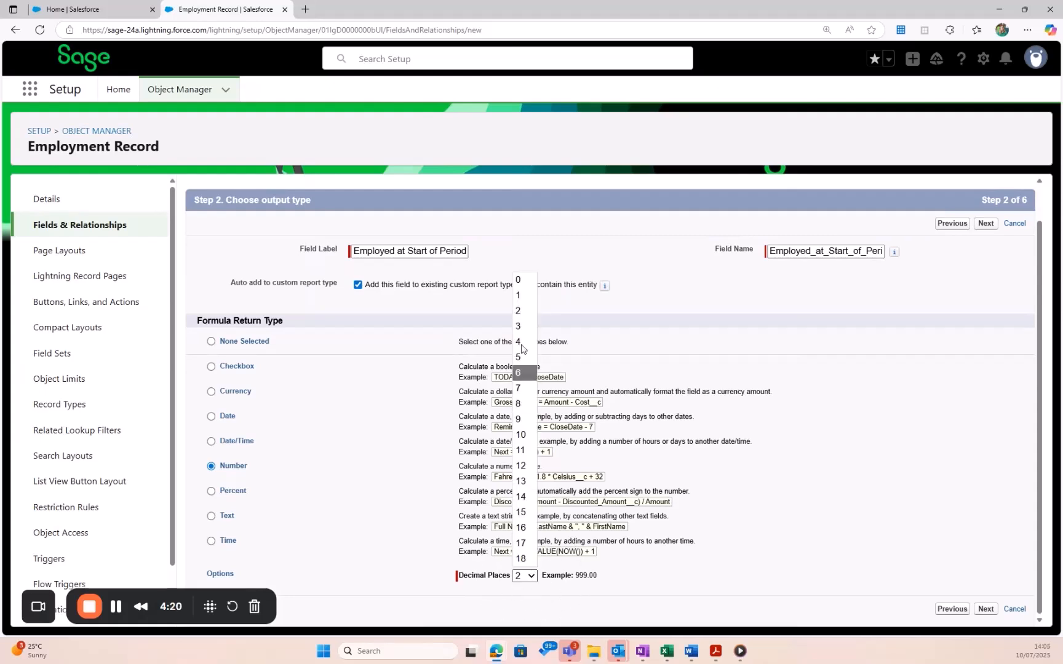
{"action": "left_click", "coordinate": [520, 280]}
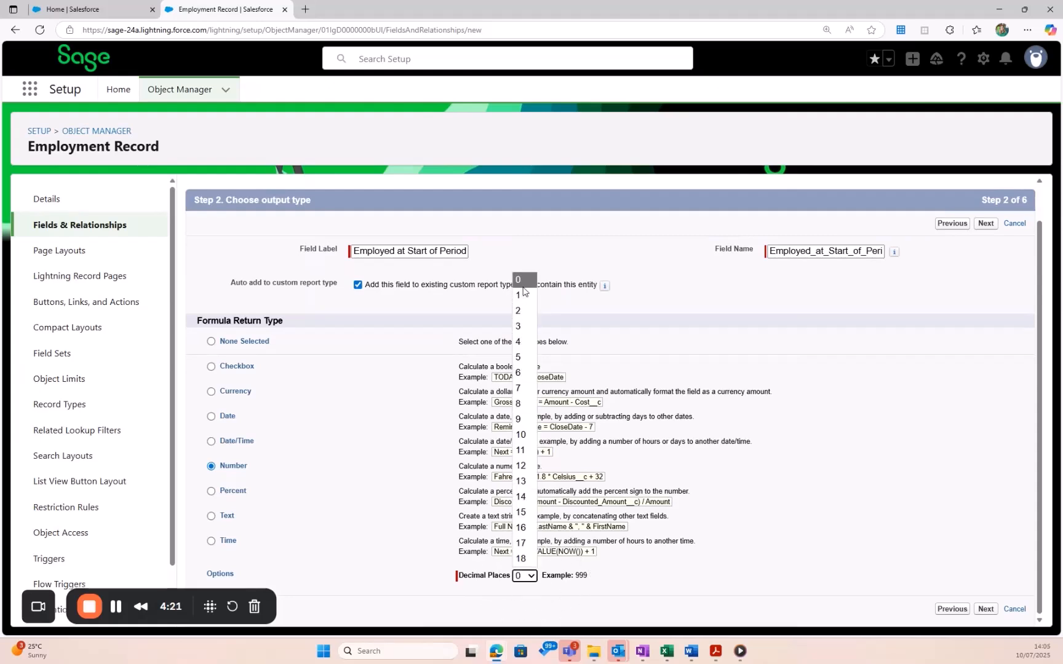
{"action": "left_click", "coordinate": [985, 608]}
- Enter the advanced formula IF( fHCM2__Start_Date__c < Turnover_Period_Start__c && (ISNULL( fHCM2__End_Date__c ) || fHCM2__End_Date__c> Turnover_Period_Start__c ) ,1,0) and proceed to field-level security
{"action": "left_click", "coordinate": [309, 337]}
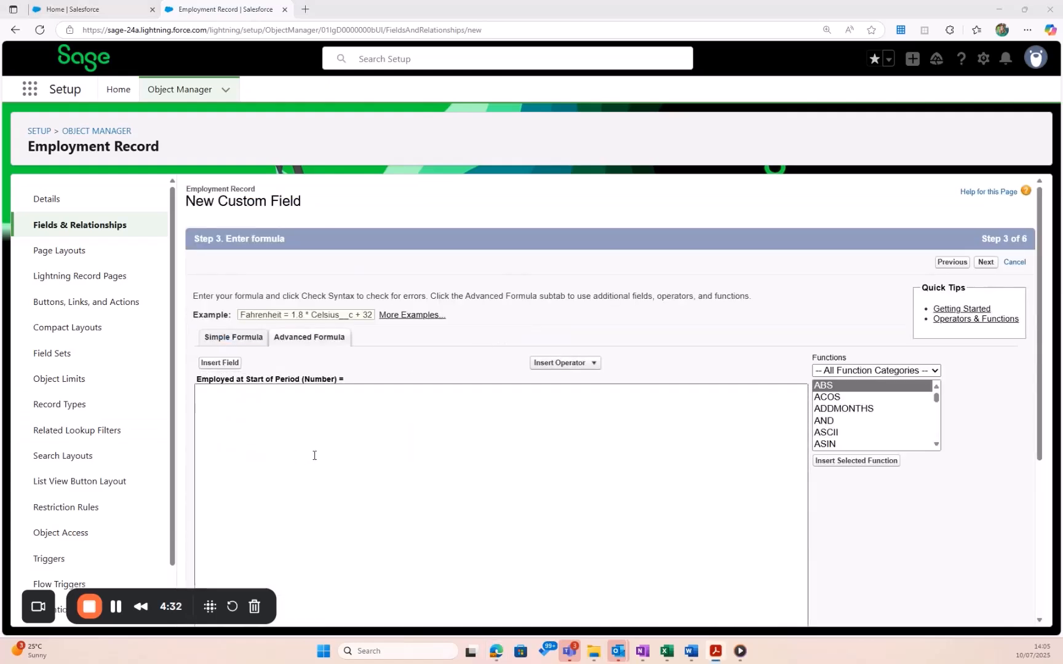
{"action": "left_click", "coordinate": [329, 422]}
{"action": "type", "text": "IF( fHCM2__Start_Date__c < Turnover_Period_Start__c && (ISNULL( fHCM2__End_Date__c ) || fHCM2__End_Date__c> Turnover_Period_Start__c ) ,1,0)"}
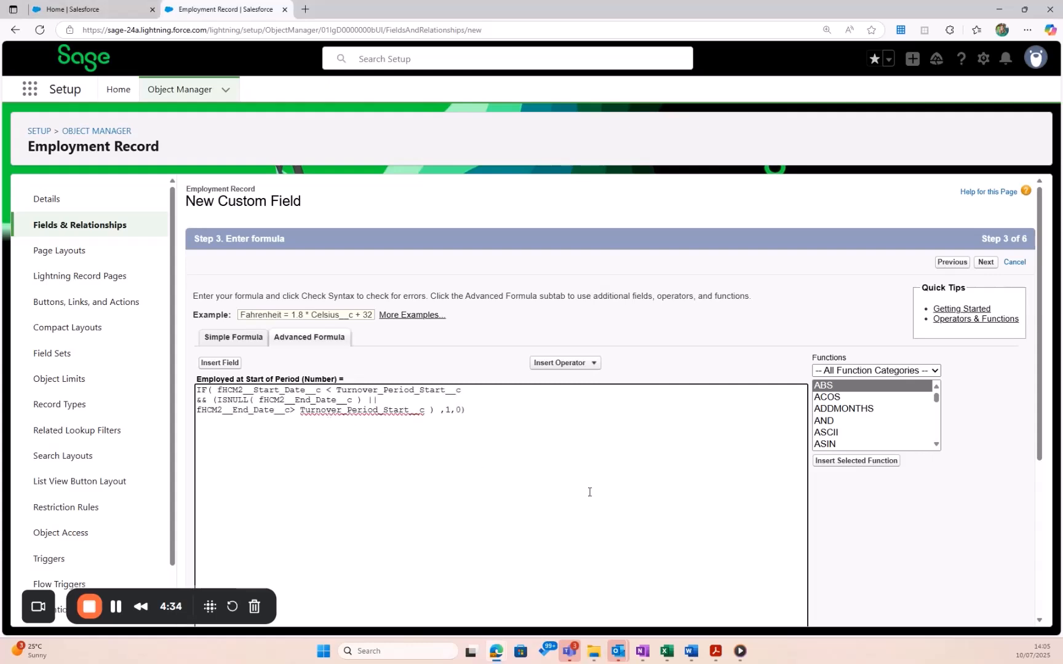
{"action": "scroll", "coordinate": [596, 492], "scroll_direction": "down", "scroll_amount": 3}
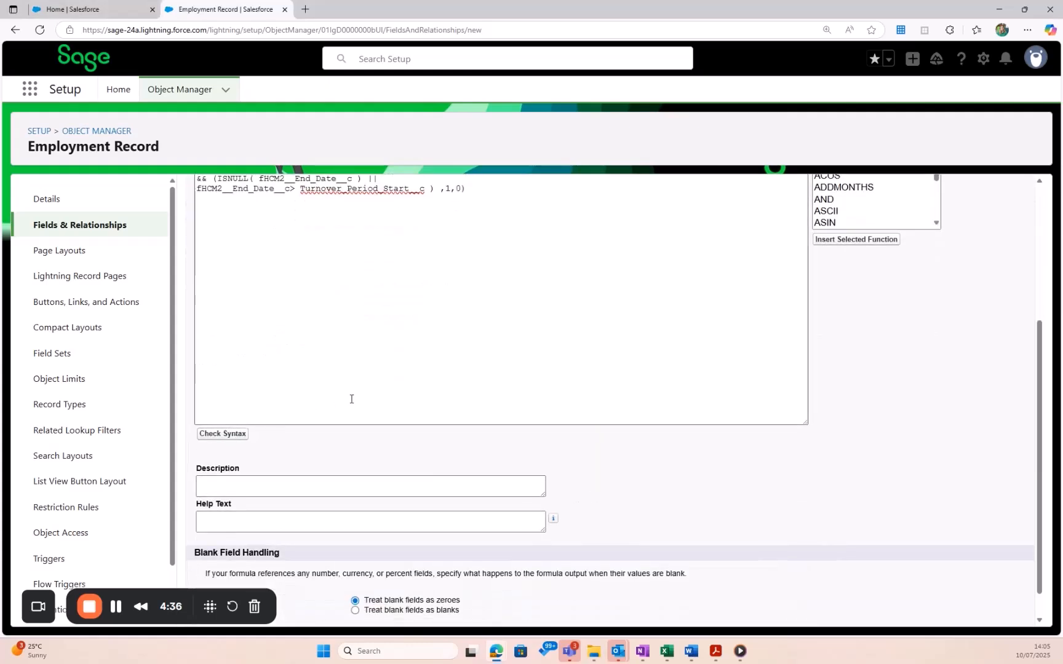
{"action": "scroll", "coordinate": [522, 420], "scroll_direction": "down", "scroll_amount": 4}
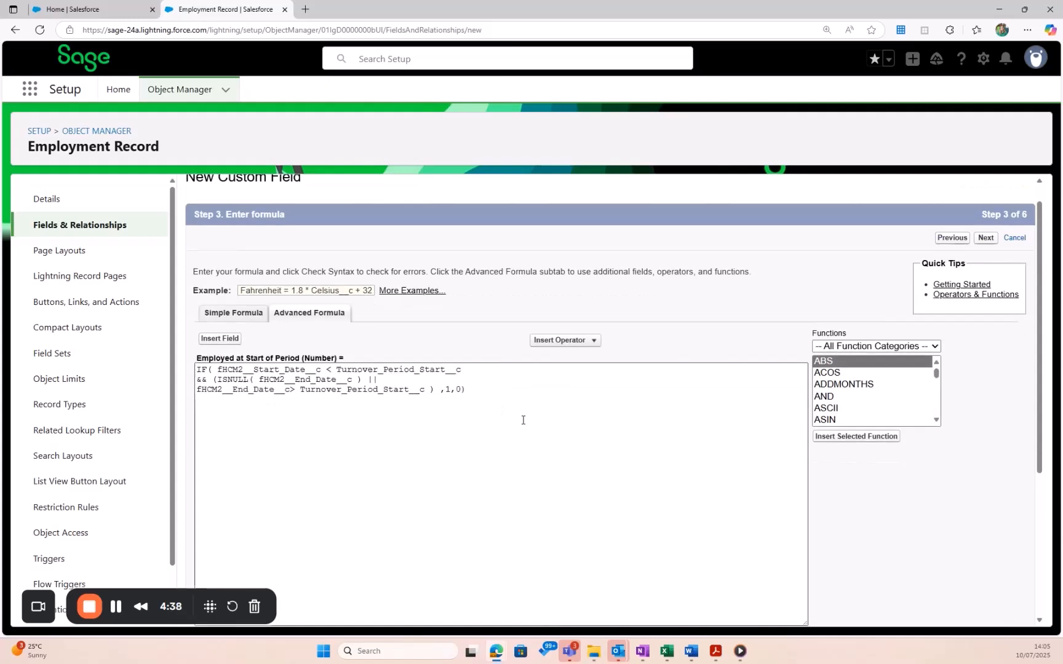
{"action": "left_click", "coordinate": [986, 610]}
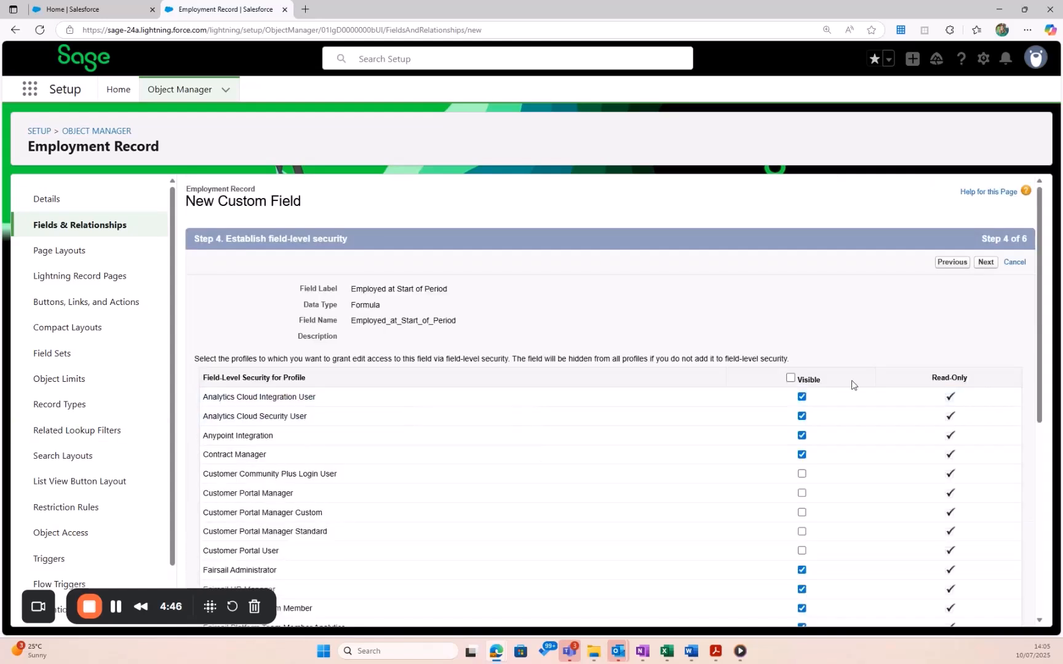
- Accept the preselected field-level security and exclude Employed at Start of Period from the Employment Layout and Employment Layout-US page layouts
{"action": "scroll", "coordinate": [958, 293], "scroll_direction": "down", "scroll_amount": 1}
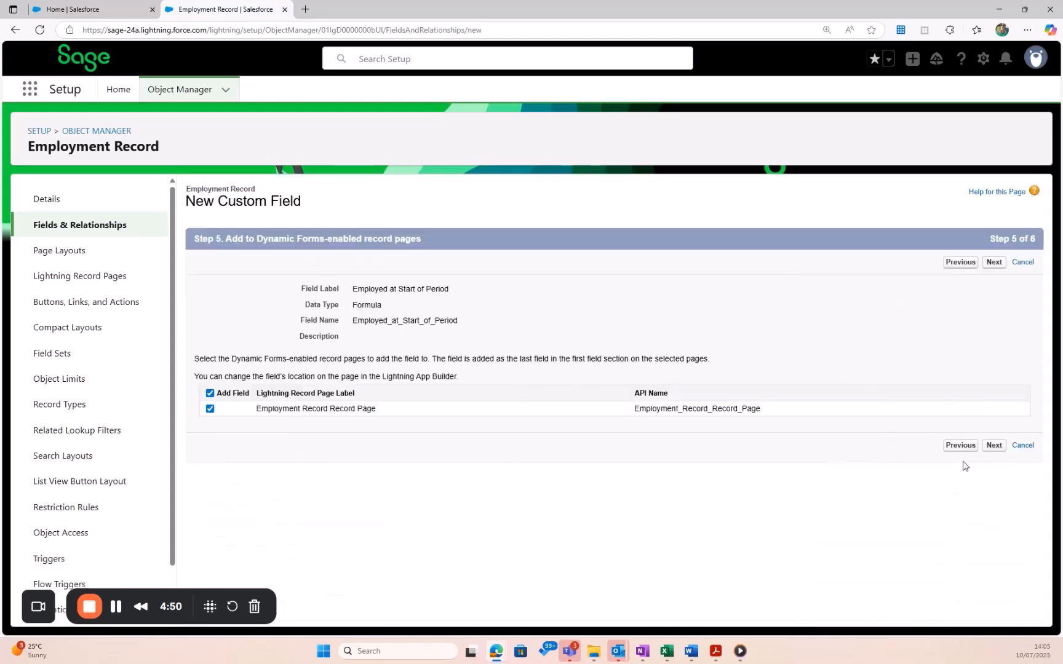
{"action": "left_click", "coordinate": [997, 447]}
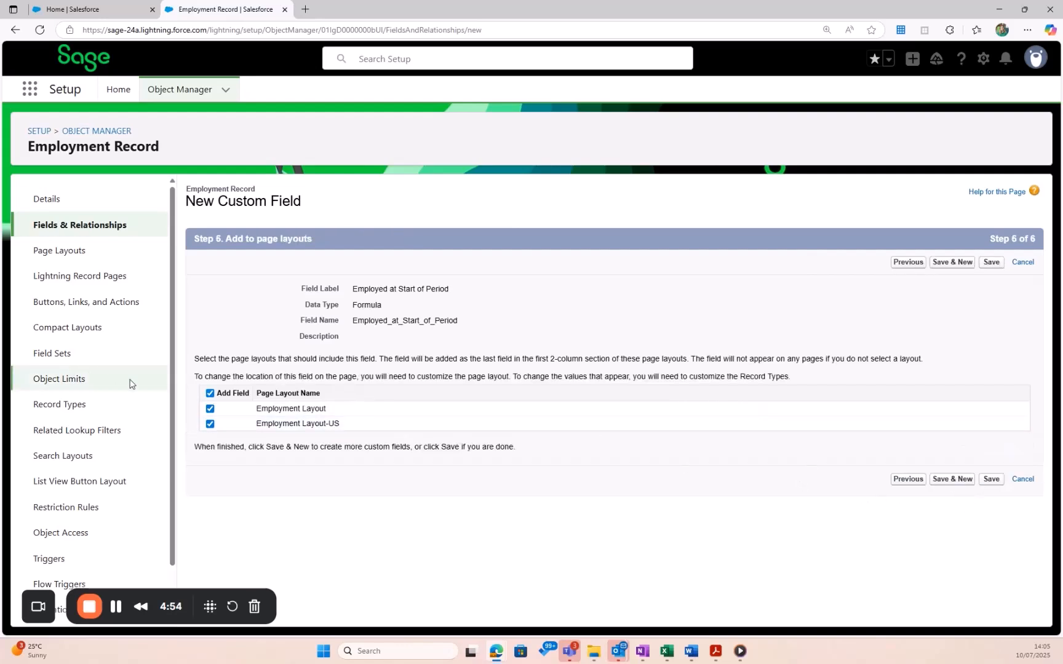
{"action": "left_click", "coordinate": [210, 393]}
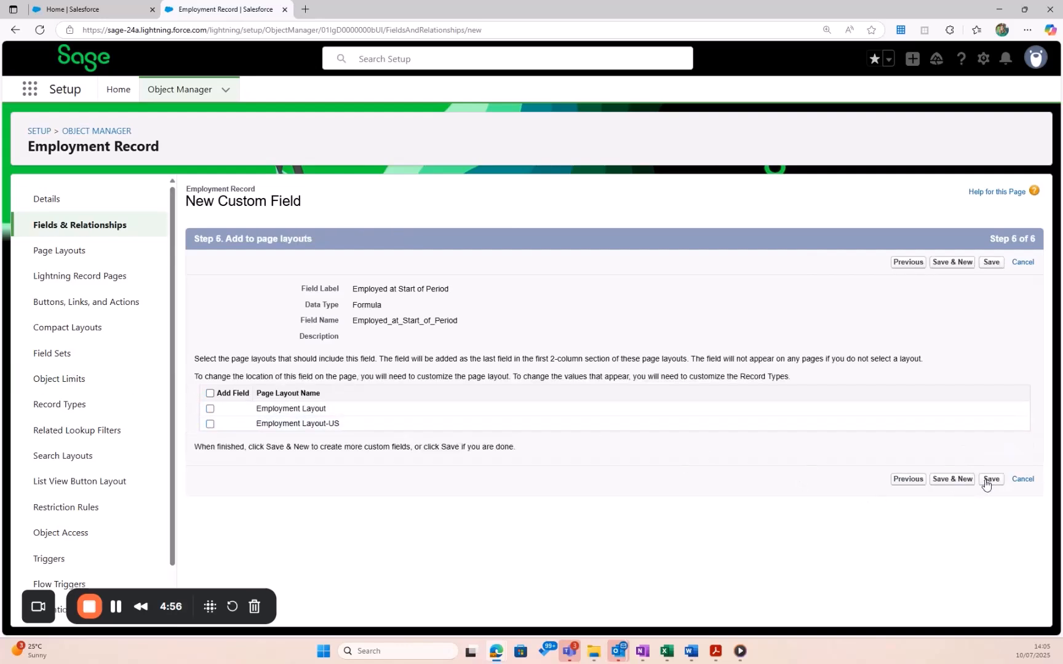